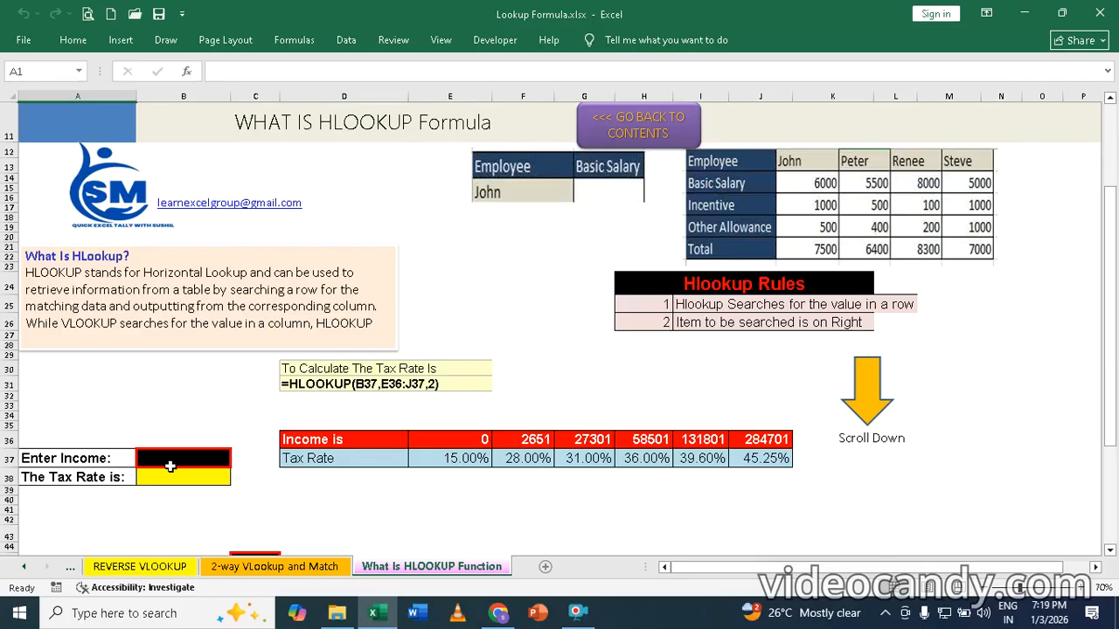
Step: Enter an income of 1000 in cell B37 beside the Enter Income label
{"action": "left_click", "coordinate": [171, 465]}
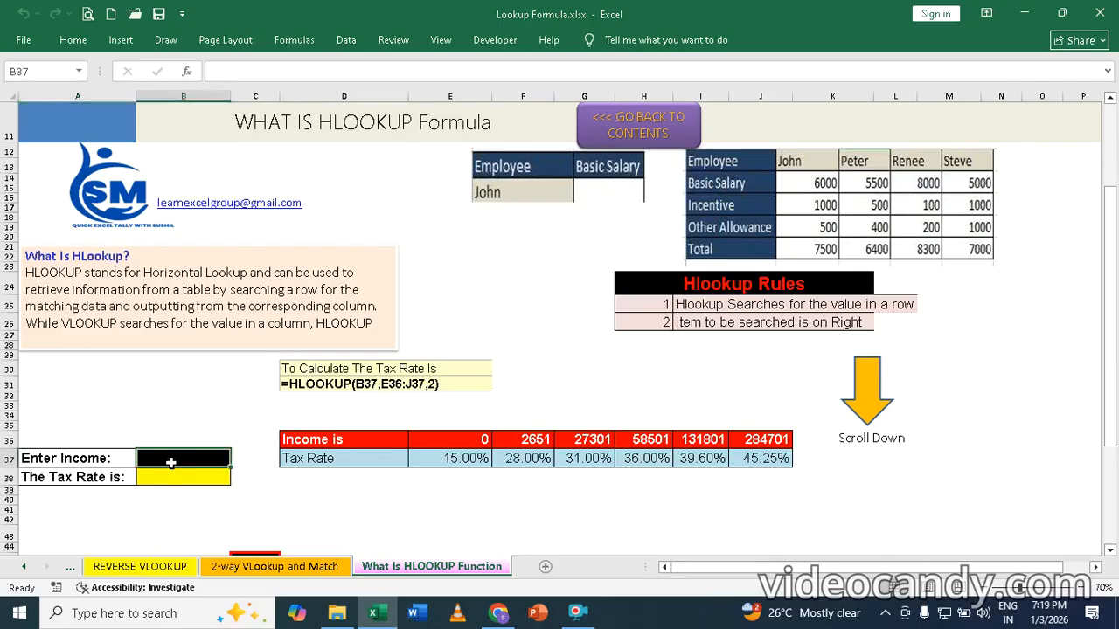
{"action": "type", "text": "1000"}
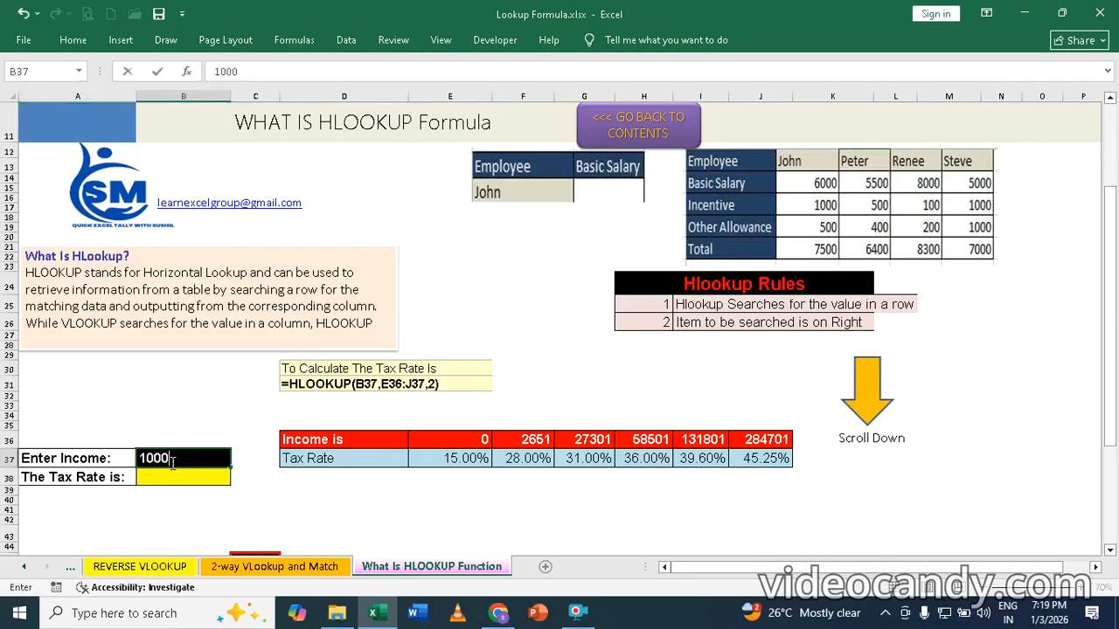
{"action": "key", "text": "Return"}
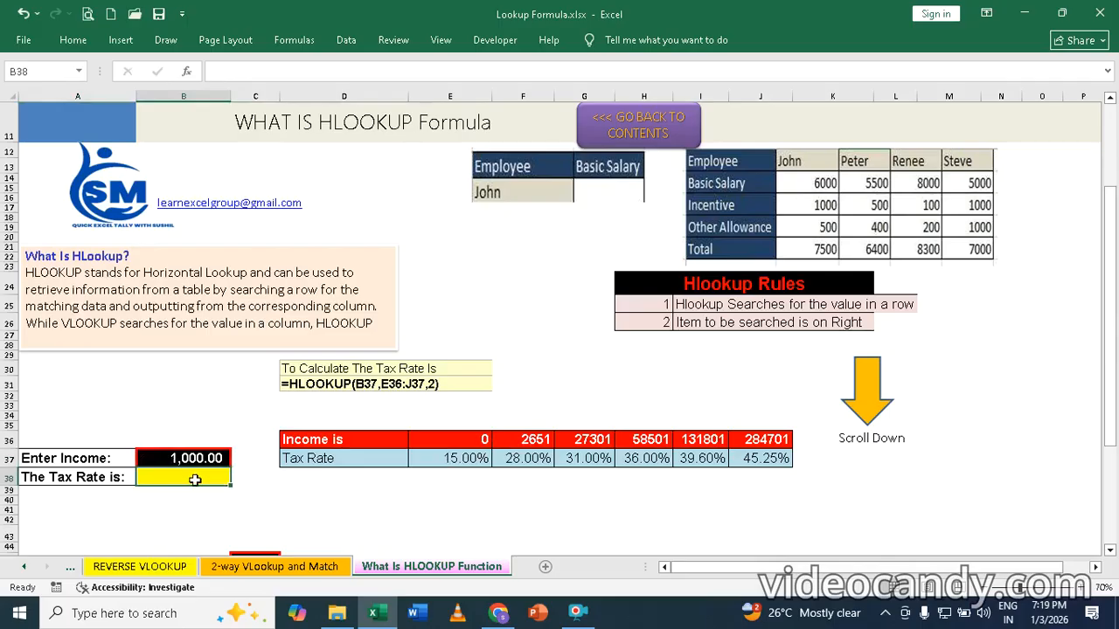
Step: Look up the tax rate in cell B38 with the formula =HLOOKUP(B37,D36:J37,2)
{"action": "type", "text": "="}
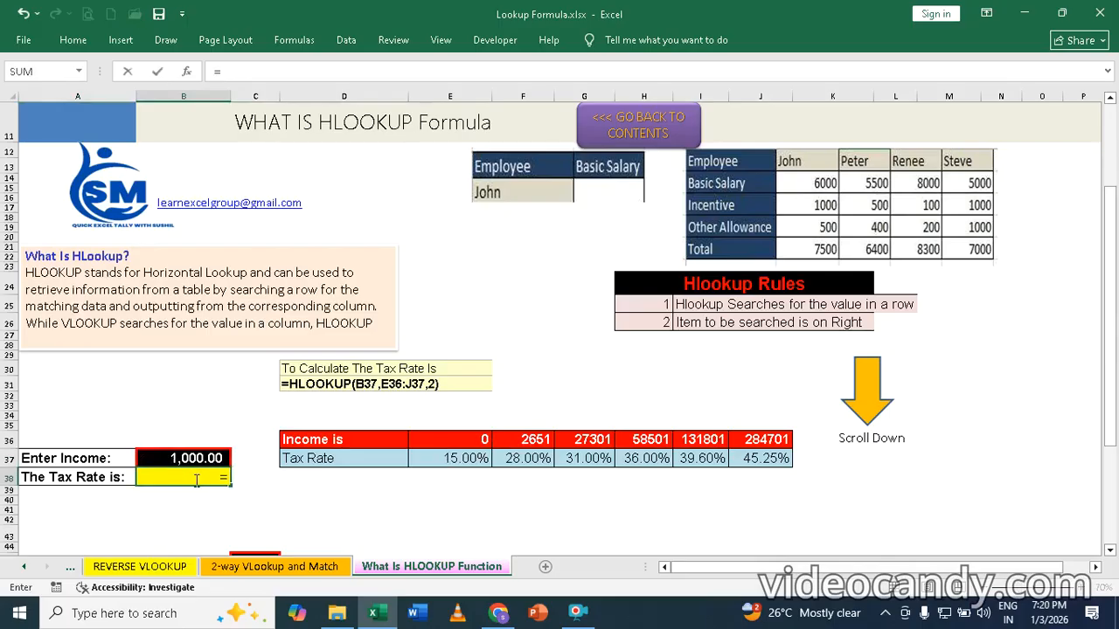
{"action": "type", "text": "hl"}
{"action": "key", "text": "Tab"}
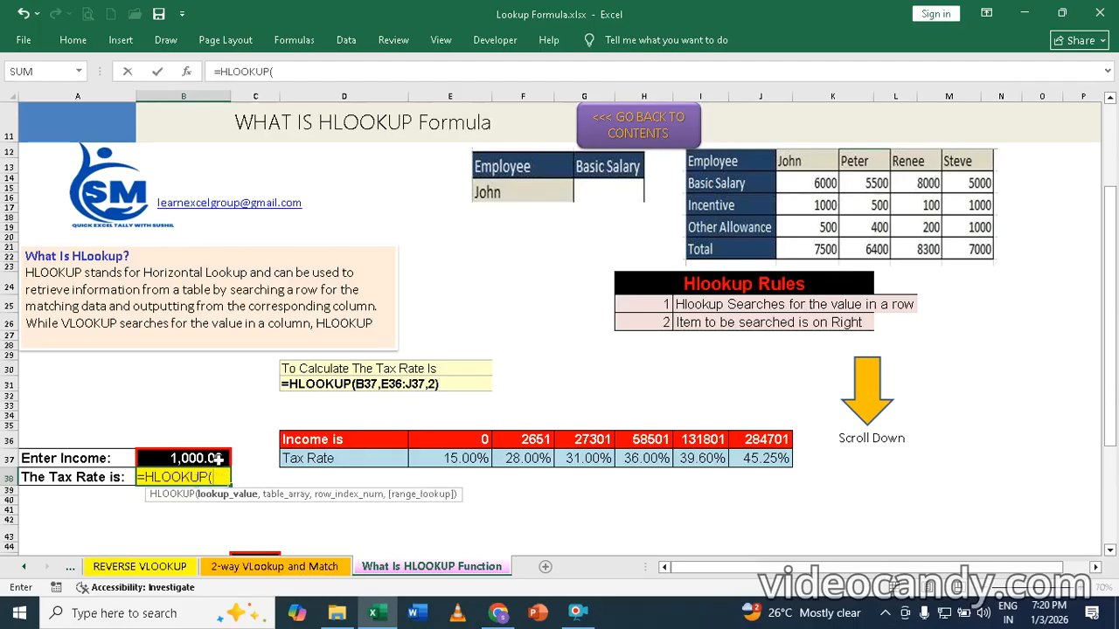
{"action": "left_click", "coordinate": [203, 457]}
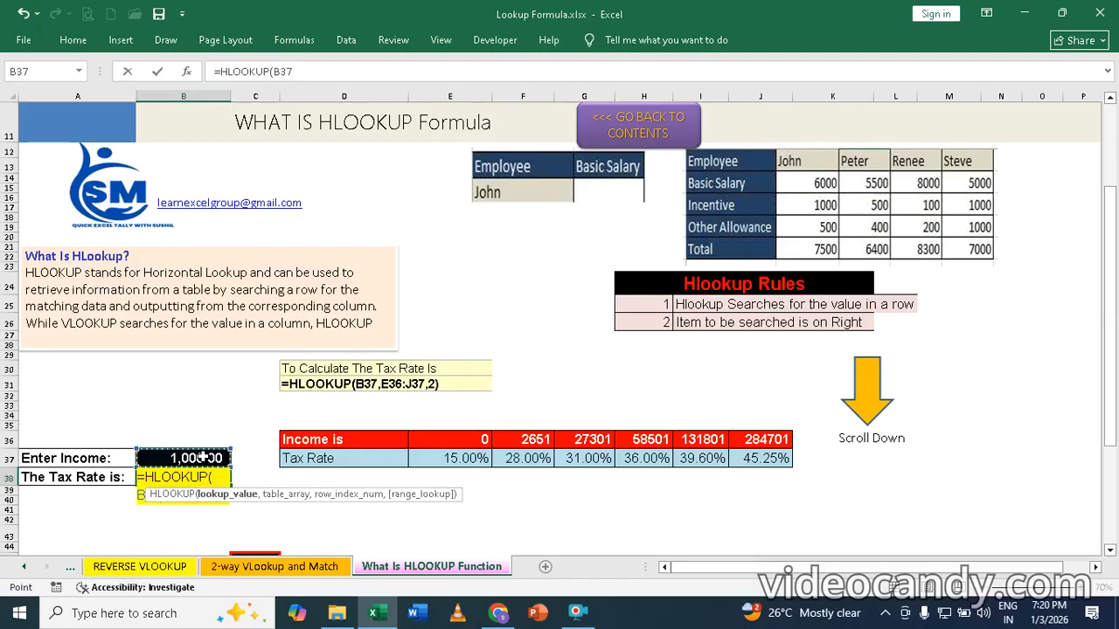
{"action": "type", "text": ","}
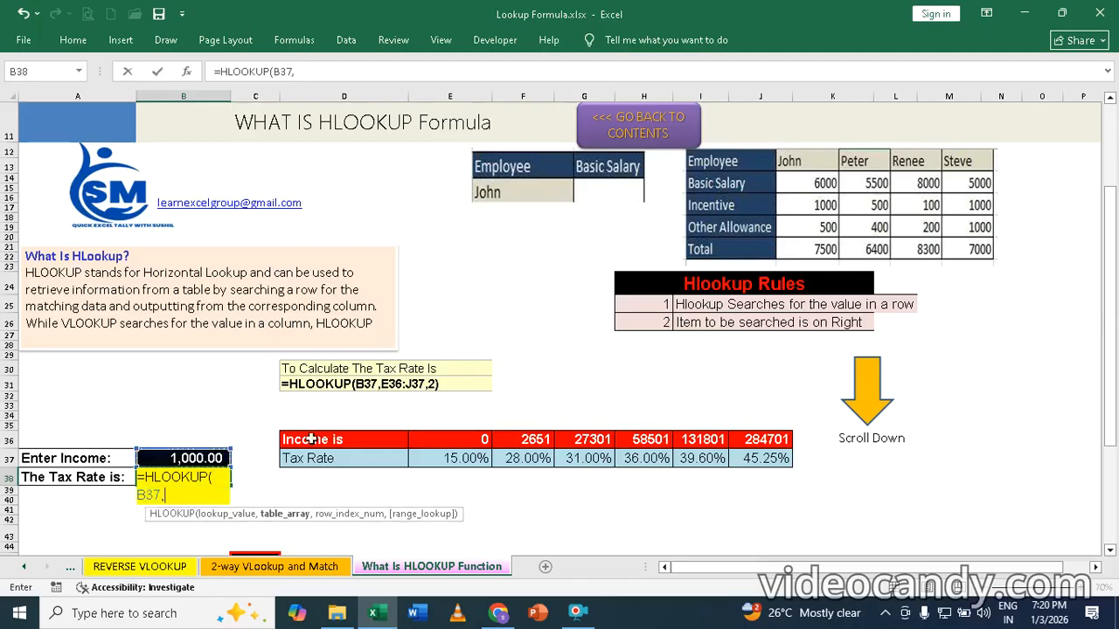
{"action": "left_click", "coordinate": [394, 439]}
{"action": "left_click_drag", "start_coordinate": [393, 439], "coordinate": [744, 465]}
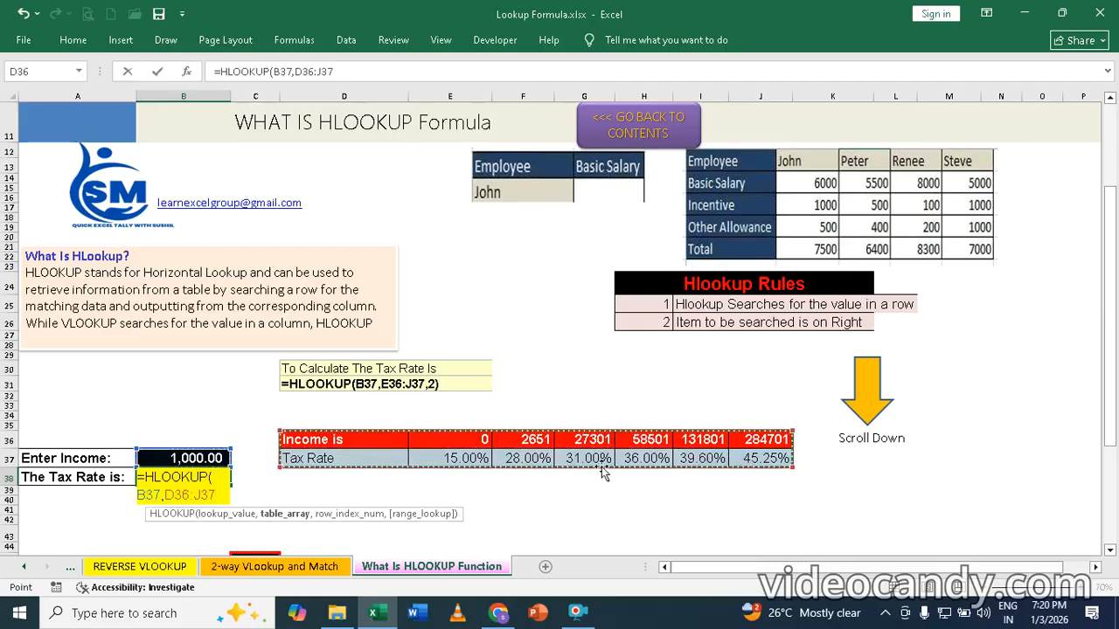
{"action": "type", "text": ","}
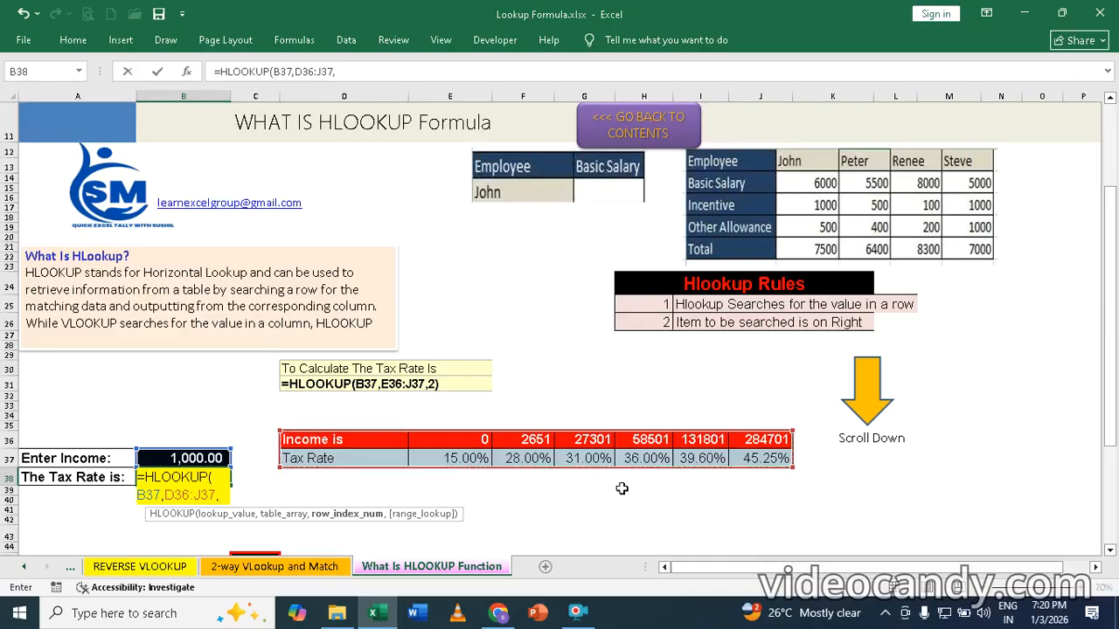
{"action": "type", "text": "2)"}
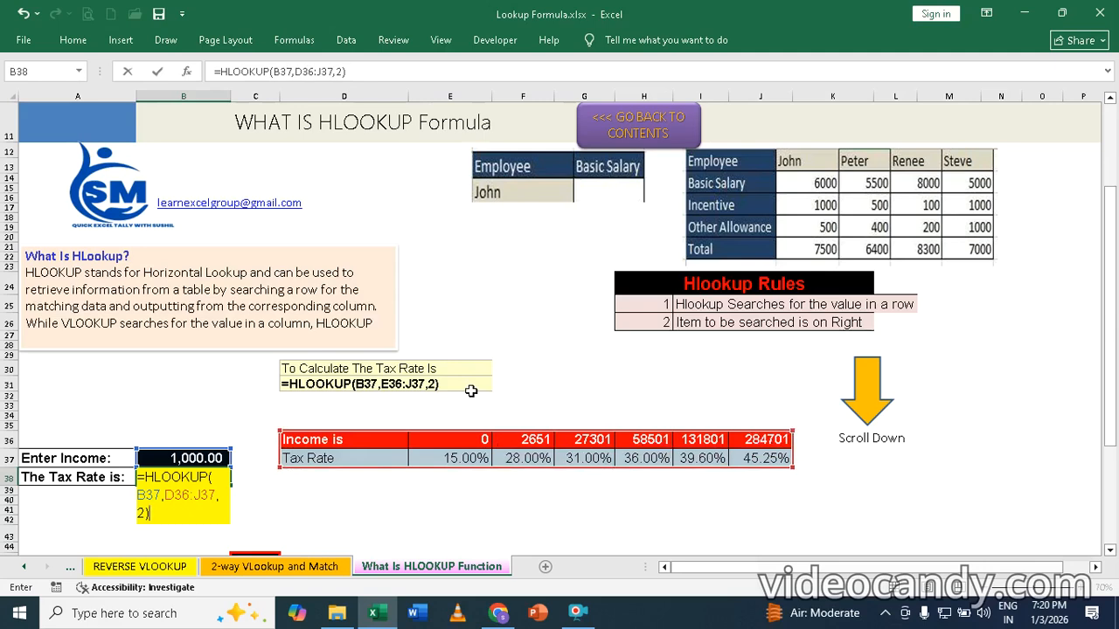
{"action": "key", "text": "Return"}
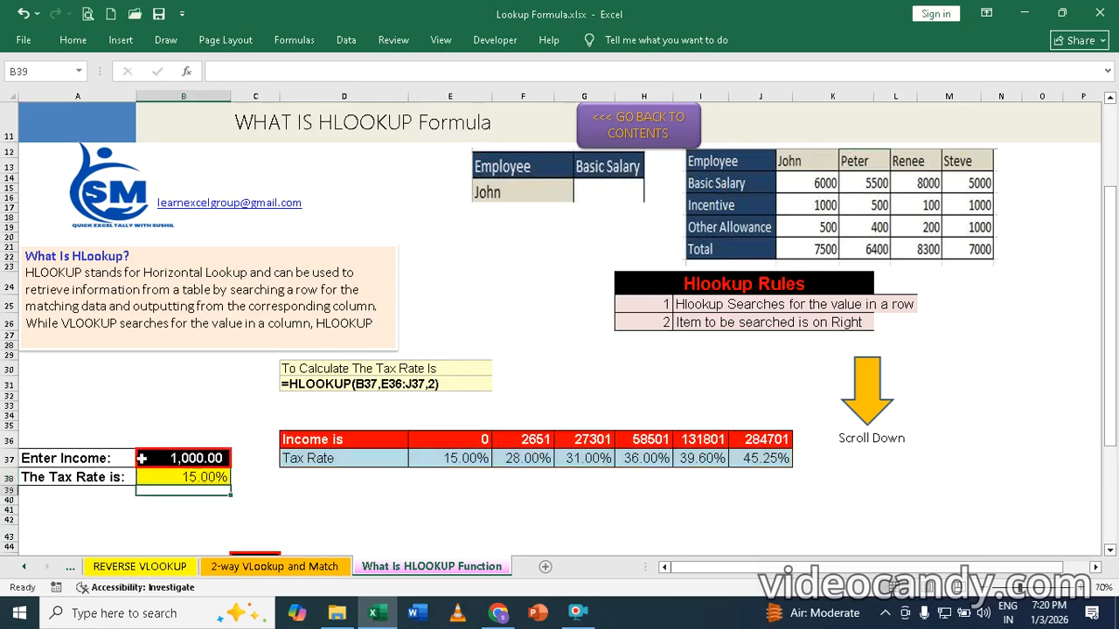
Step: Test the tax rate lookup by changing the income in B37 to 25,000 and after that to 300000
{"action": "left_click", "coordinate": [184, 458]}
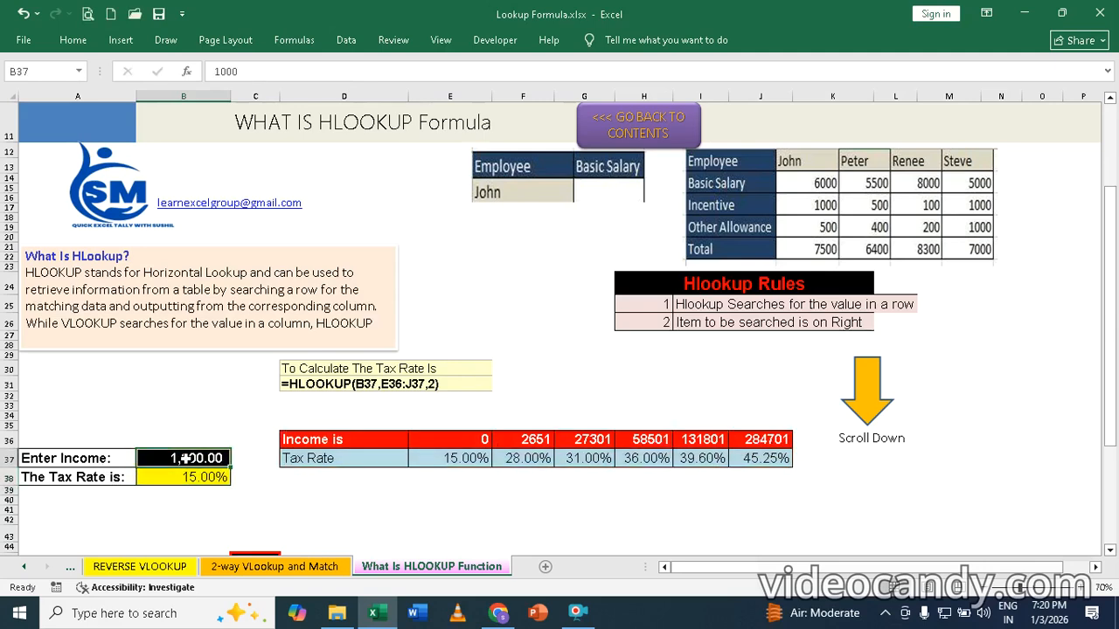
{"action": "type", "text": "2"}
{"action": "type", "text": "5,00"}
{"action": "type", "text": "0"}
{"action": "key", "text": "Return"}
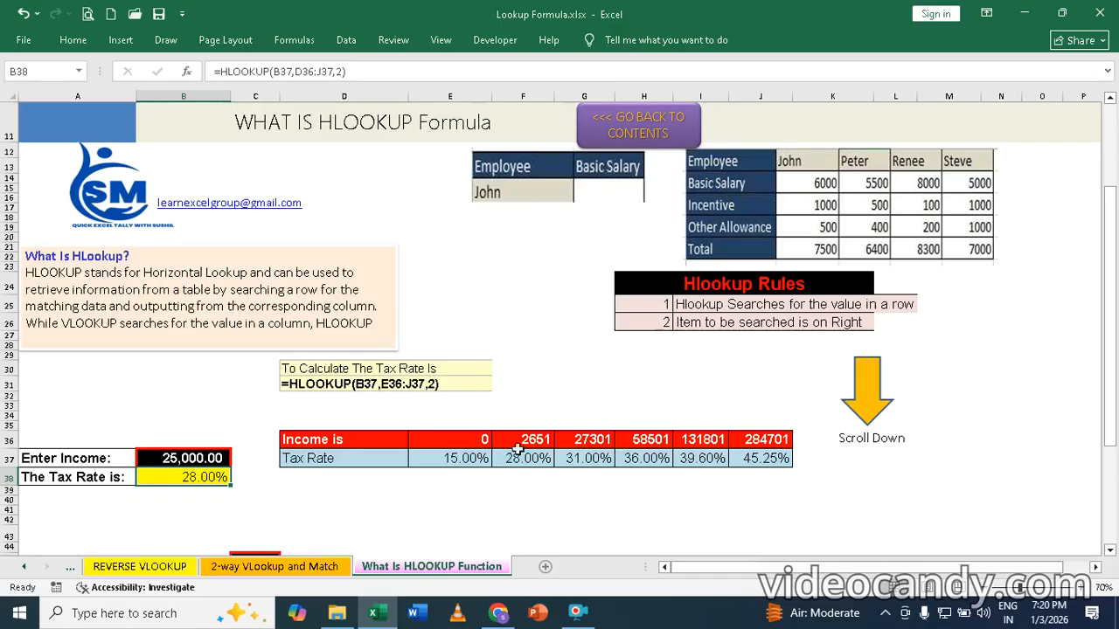
{"action": "left_click", "coordinate": [190, 460]}
{"action": "type", "text": "3"}
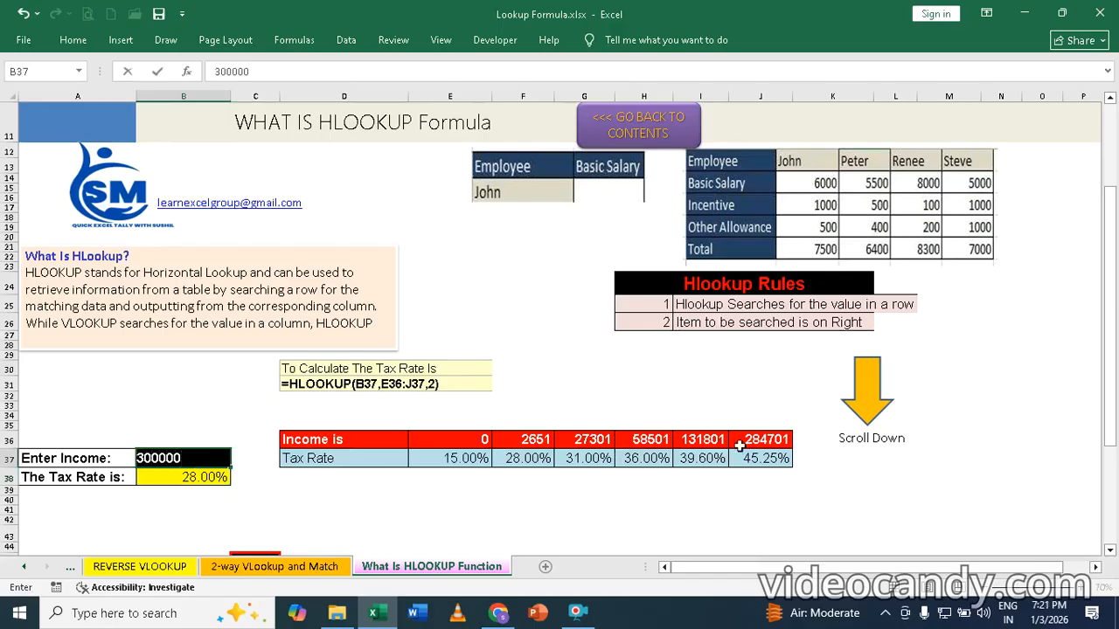
{"action": "key", "text": "Return"}
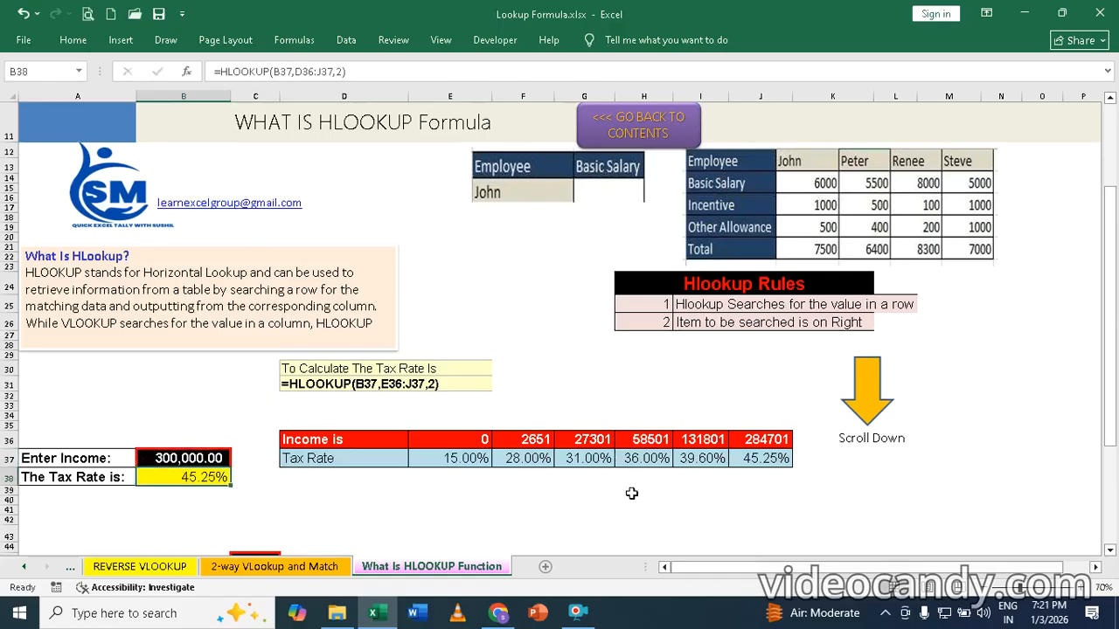
Step: Enter red as the company name in cell C45 of the company cost example below the tax table
{"action": "right_click", "coordinate": [1112, 556]}
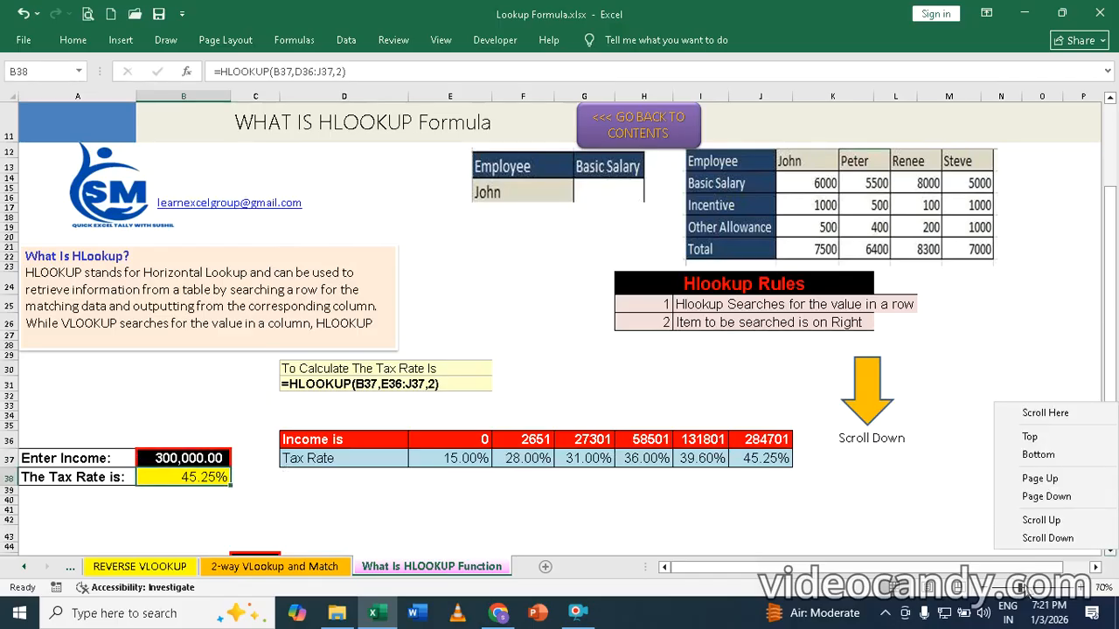
{"action": "left_click", "coordinate": [779, 492]}
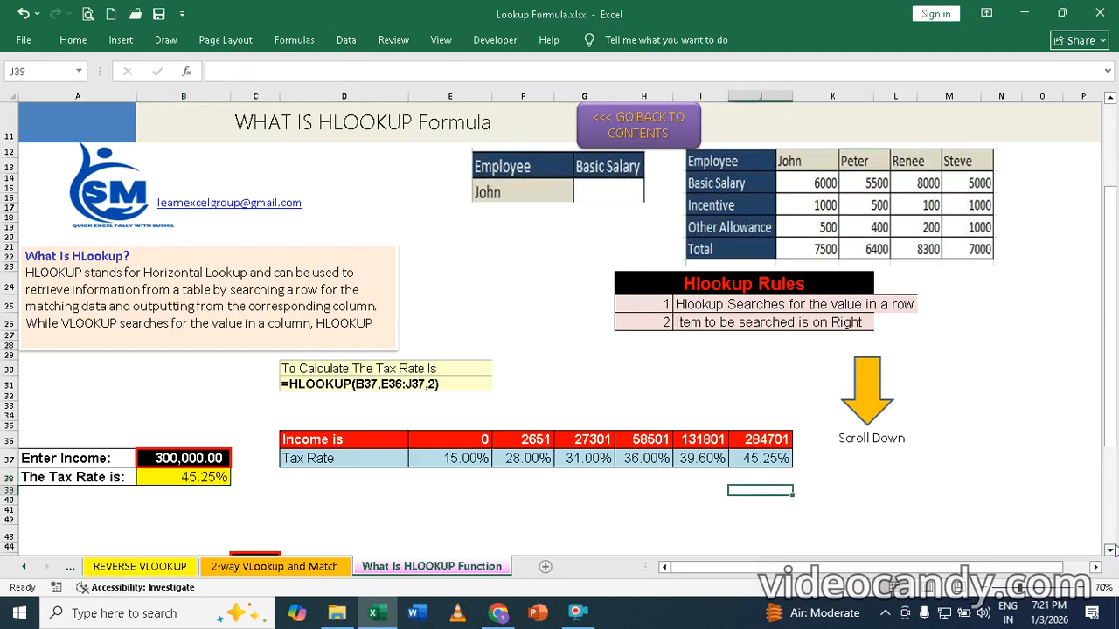
{"action": "left_click", "coordinate": [1110, 550]}
{"action": "left_click_drag", "start_coordinate": [1109, 550], "coordinate": [1110, 550]}
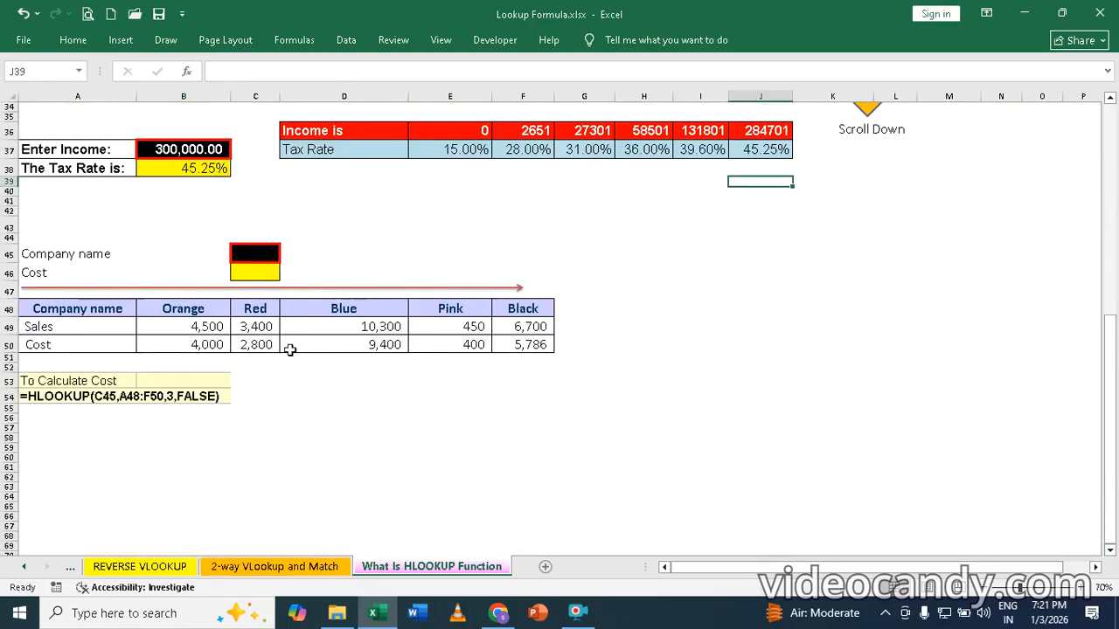
{"action": "left_click", "coordinate": [259, 254]}
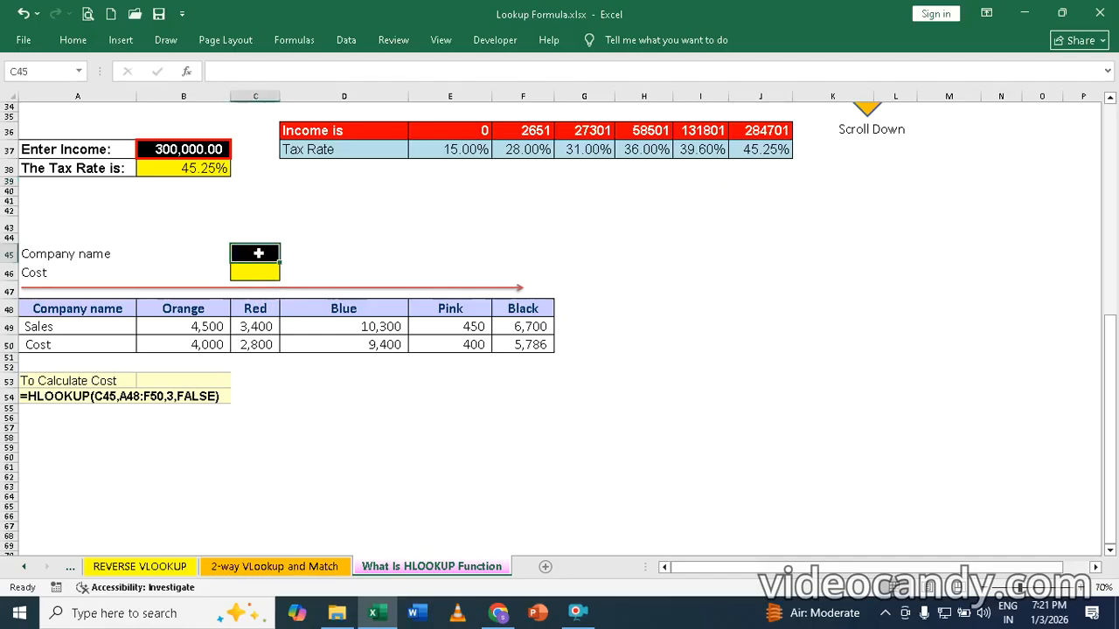
{"action": "type", "text": "red"}
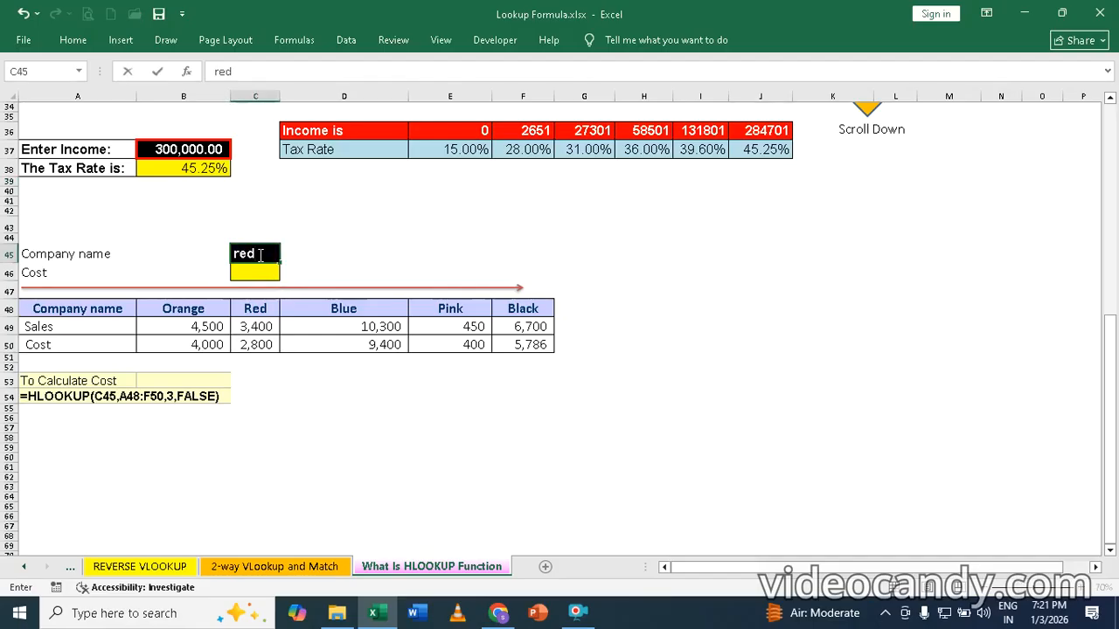
{"action": "key", "text": "Return"}
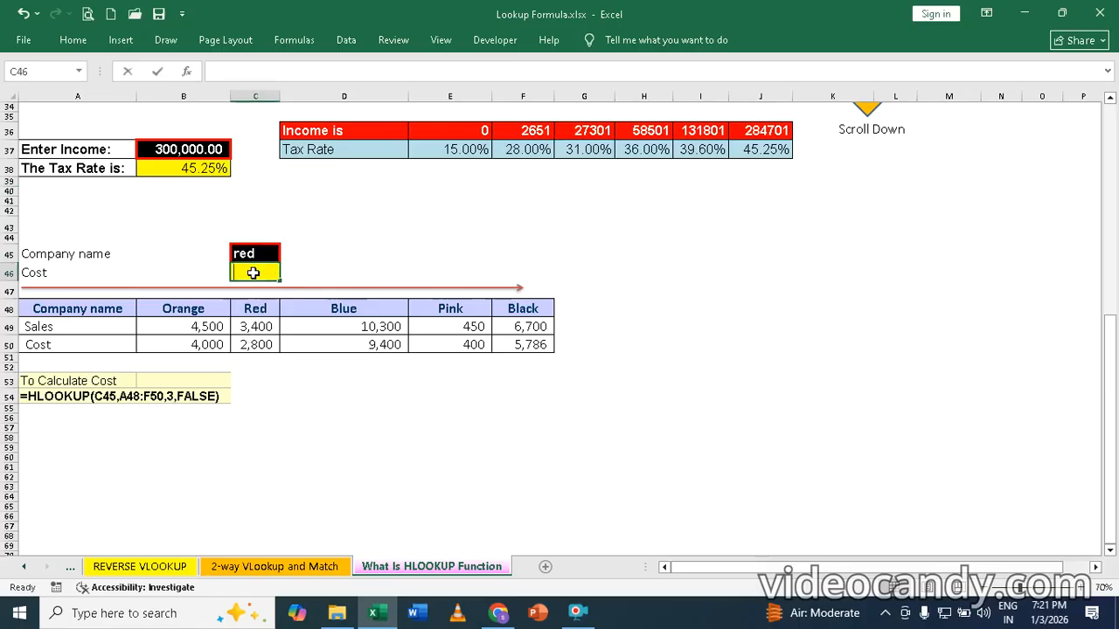
Step: Look up the company's cost in cell C46 with the exact-match formula =HLOOKUP(C45,A48:F50,3,0)
{"action": "type", "text": "=HL"}
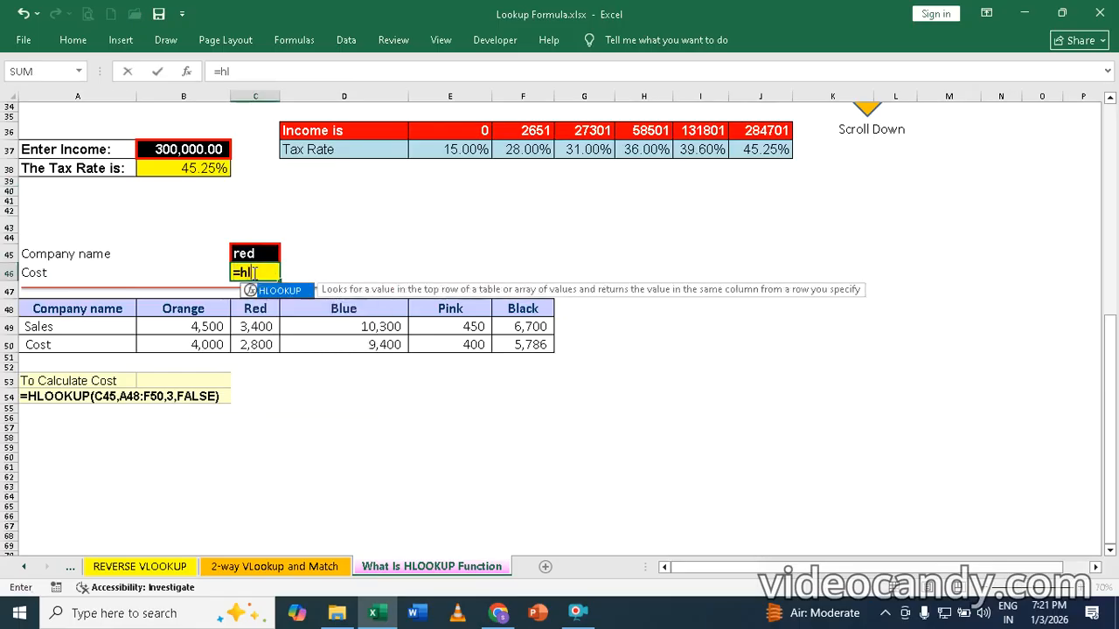
{"action": "key", "text": "Tab"}
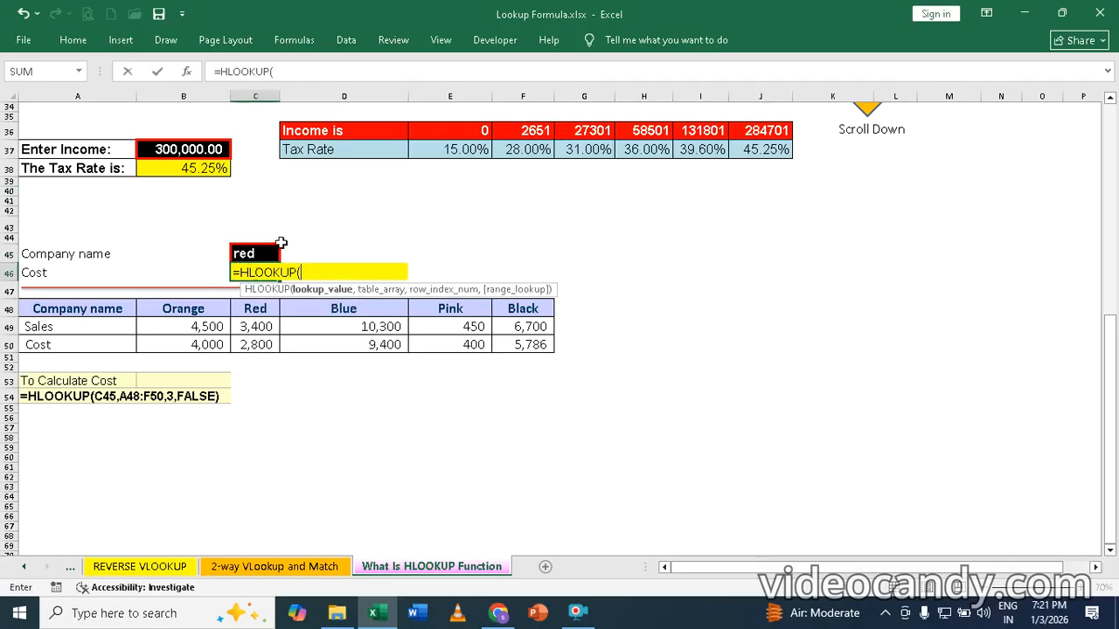
{"action": "left_click", "coordinate": [253, 252]}
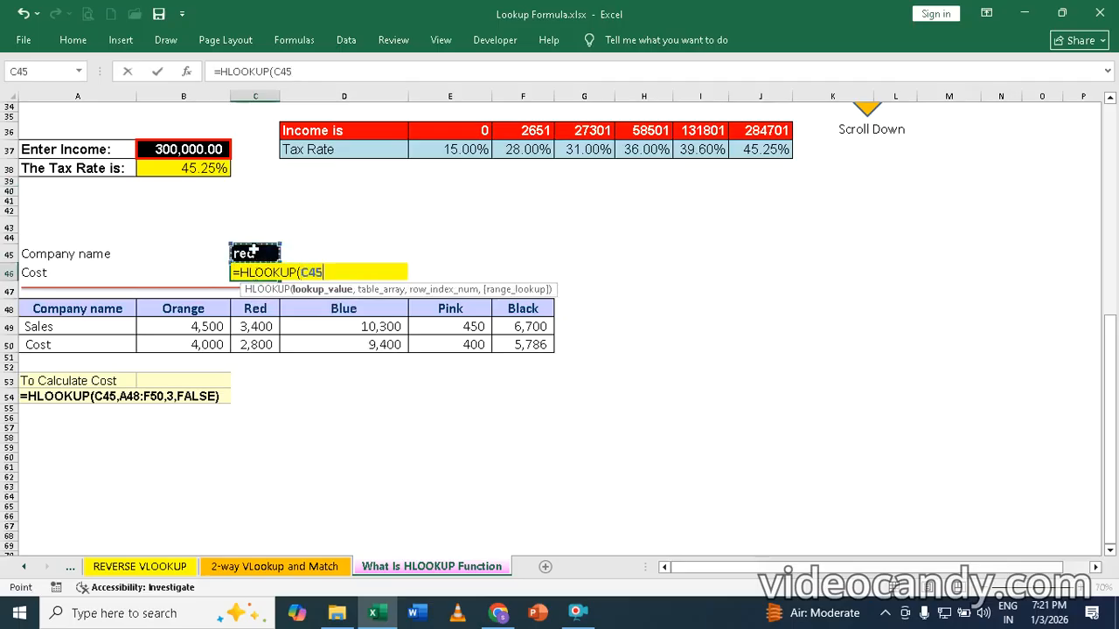
{"action": "type", "text": ","}
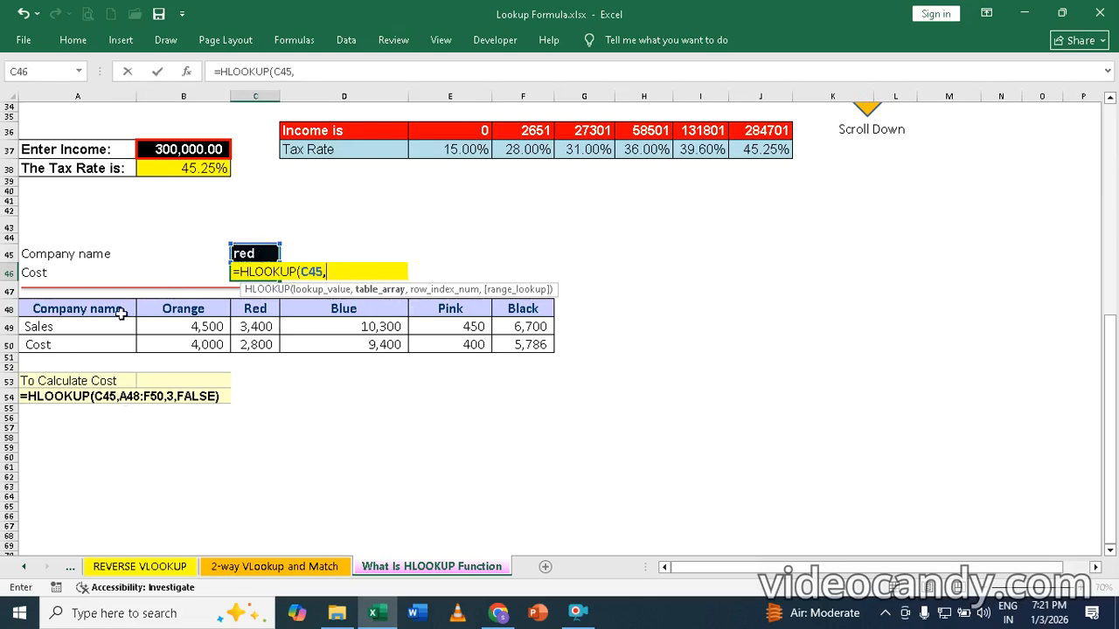
{"action": "left_click_drag", "start_coordinate": [93, 314], "coordinate": [522, 342]}
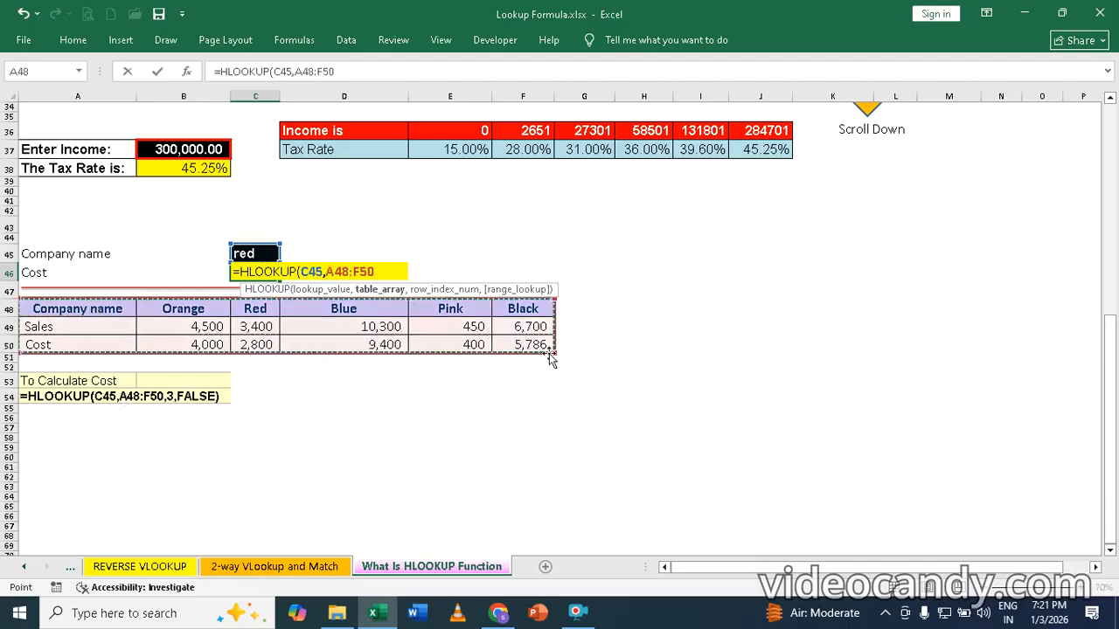
{"action": "type", "text": ",3"}
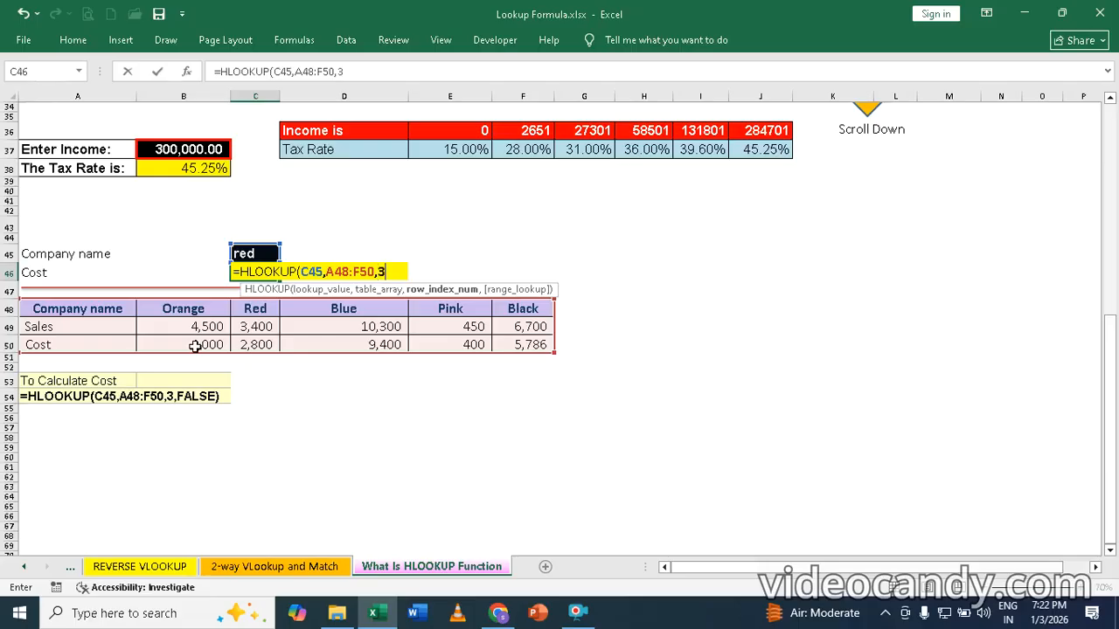
{"action": "type", "text": ","}
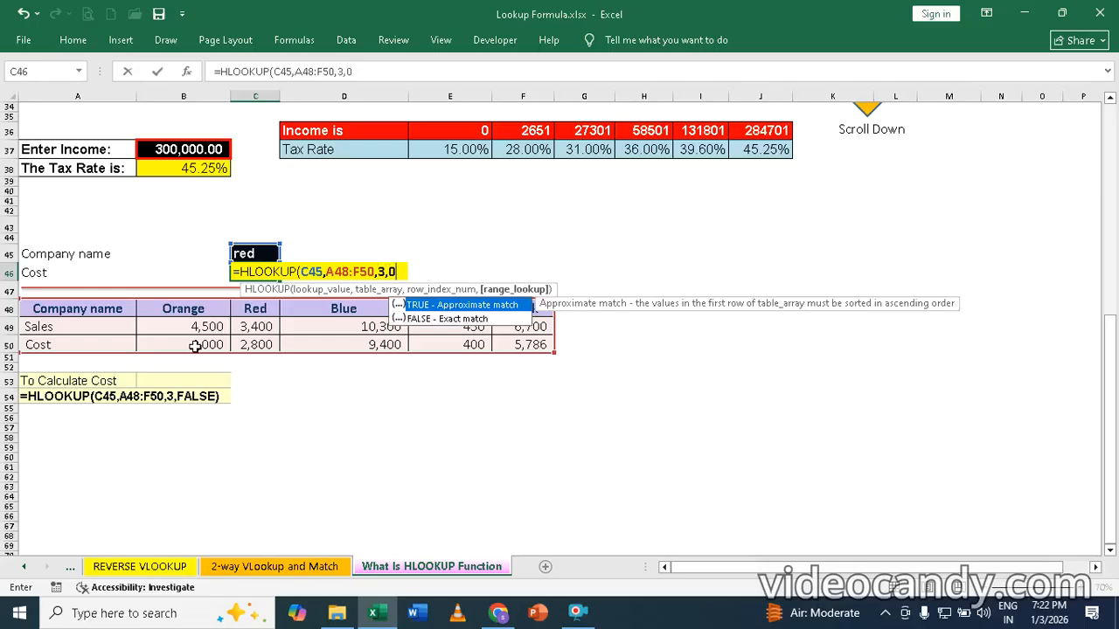
{"action": "type", "text": "0)"}
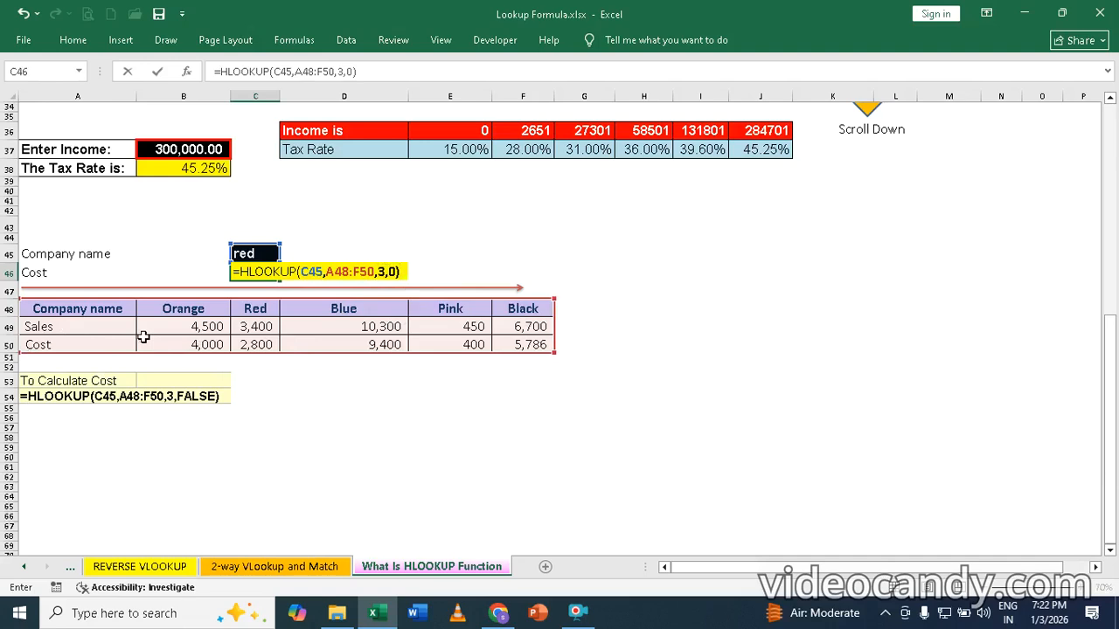
{"action": "key", "text": "Return"}
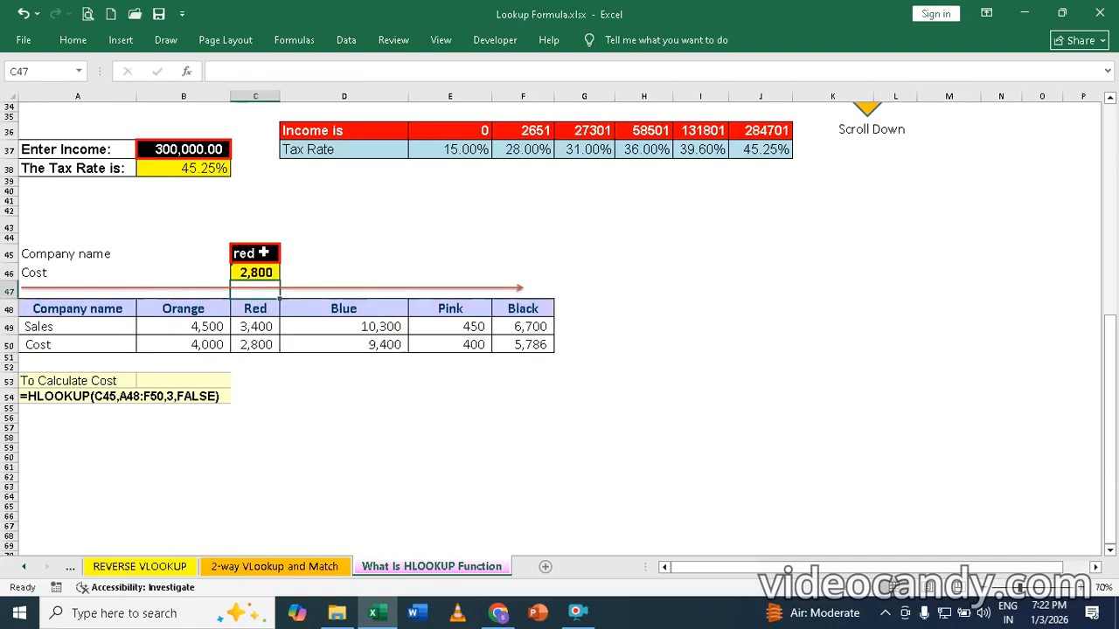
Step: Test the cost lookup by changing the company name in C45 to blue and after that to pink
{"action": "left_click", "coordinate": [260, 252]}
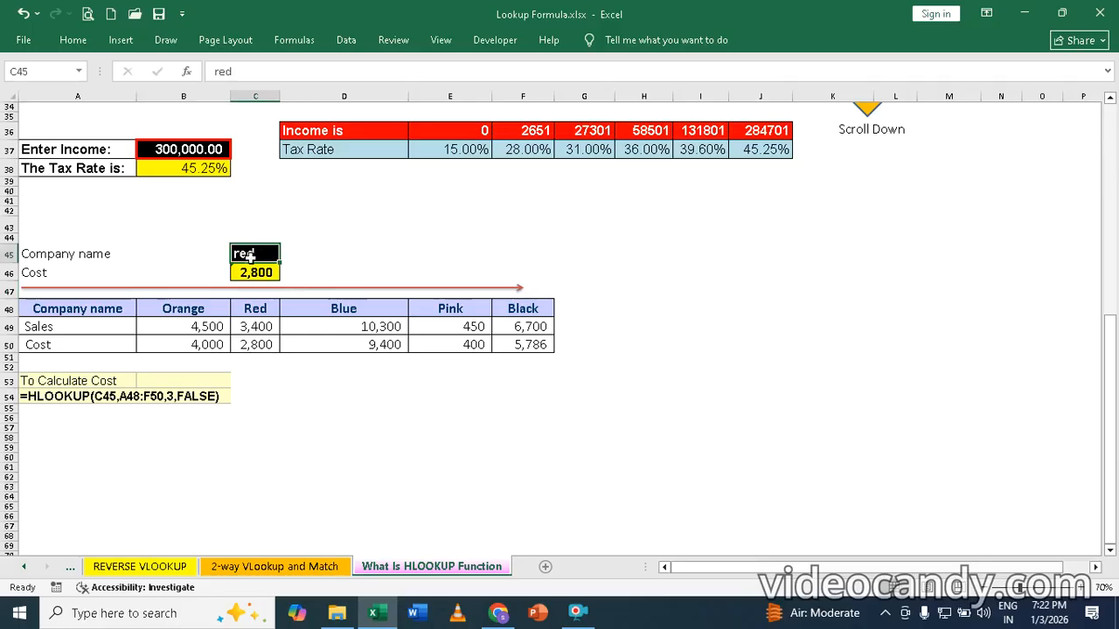
{"action": "type", "text": "blue"}
{"action": "key", "text": "Return"}
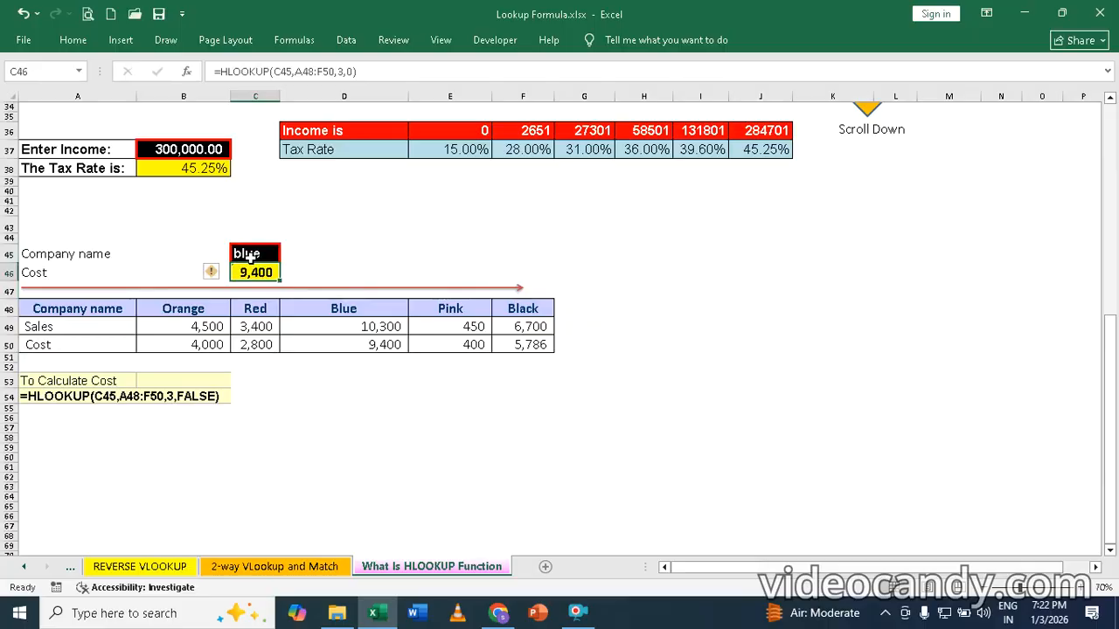
{"action": "left_click", "coordinate": [262, 253]}
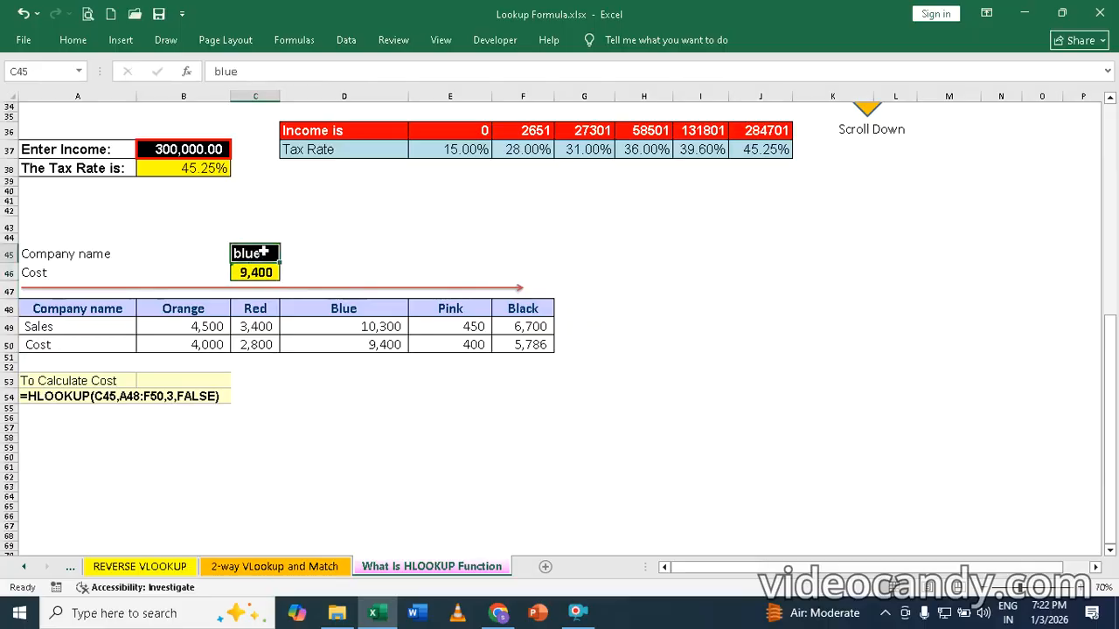
{"action": "type", "text": "pink"}
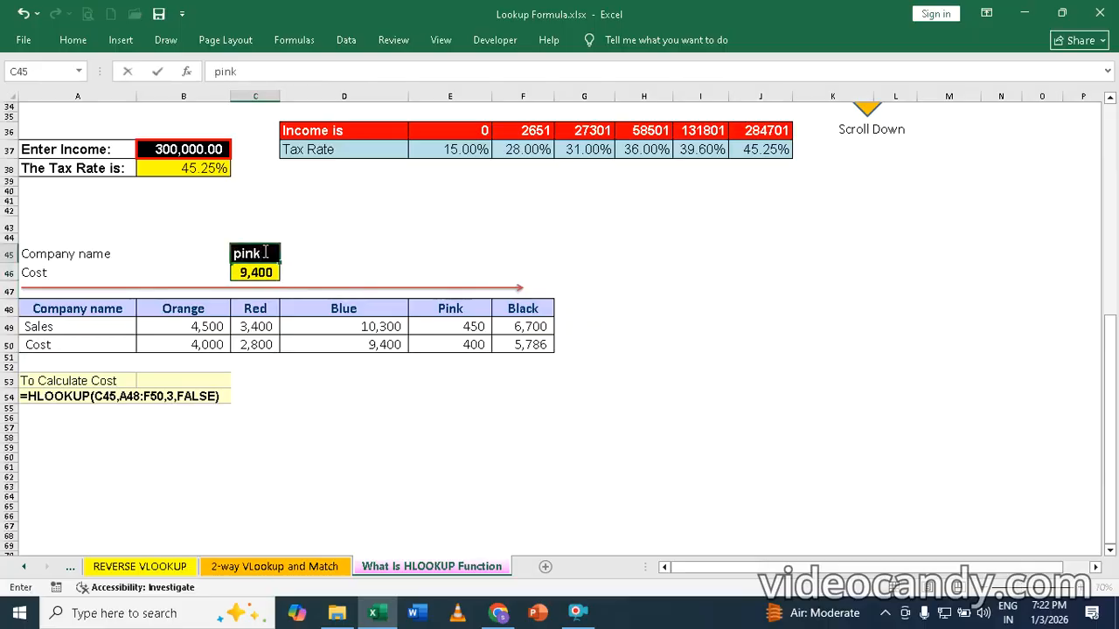
{"action": "key", "text": "Return"}
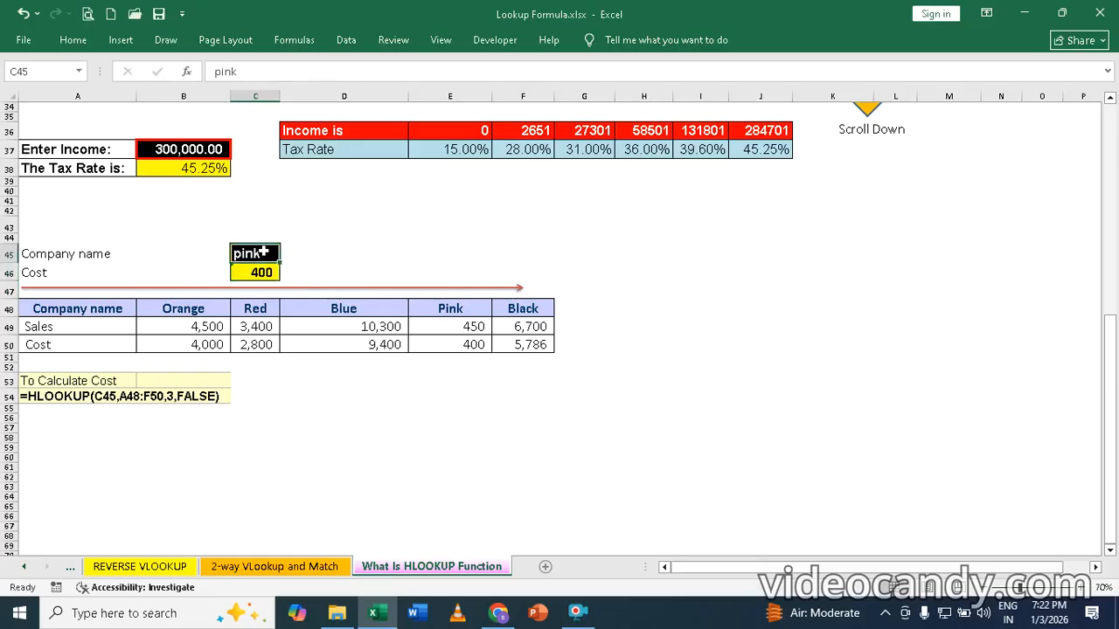
Step: Test the cost lookup with the unlisted company name quick in C45, and after that set the name back to red
{"action": "type", "text": "quick"}
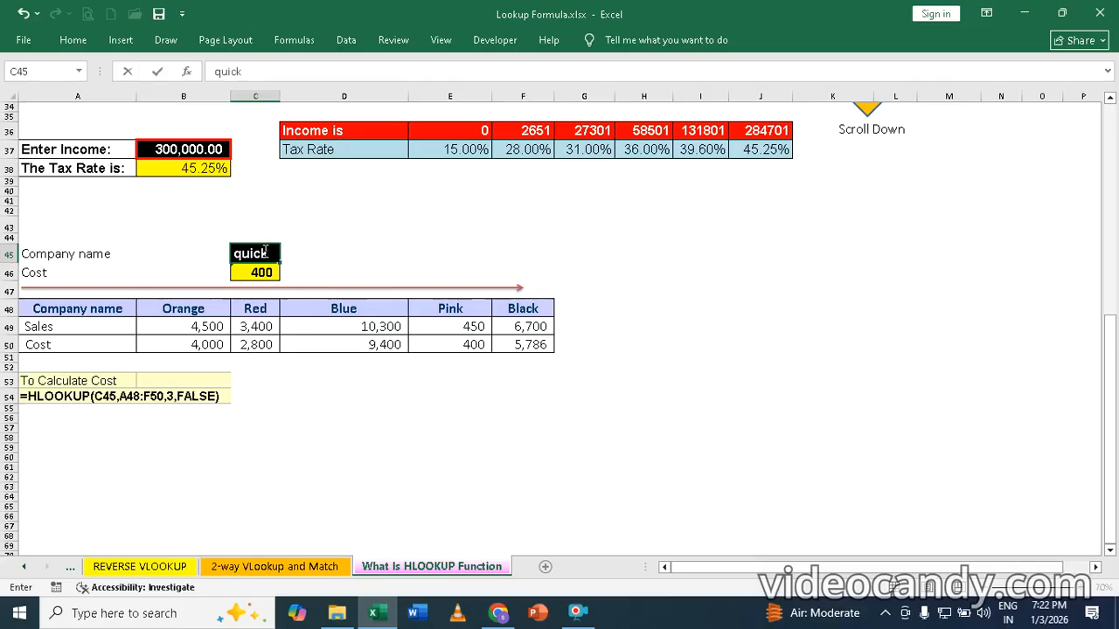
{"action": "key", "text": "Return"}
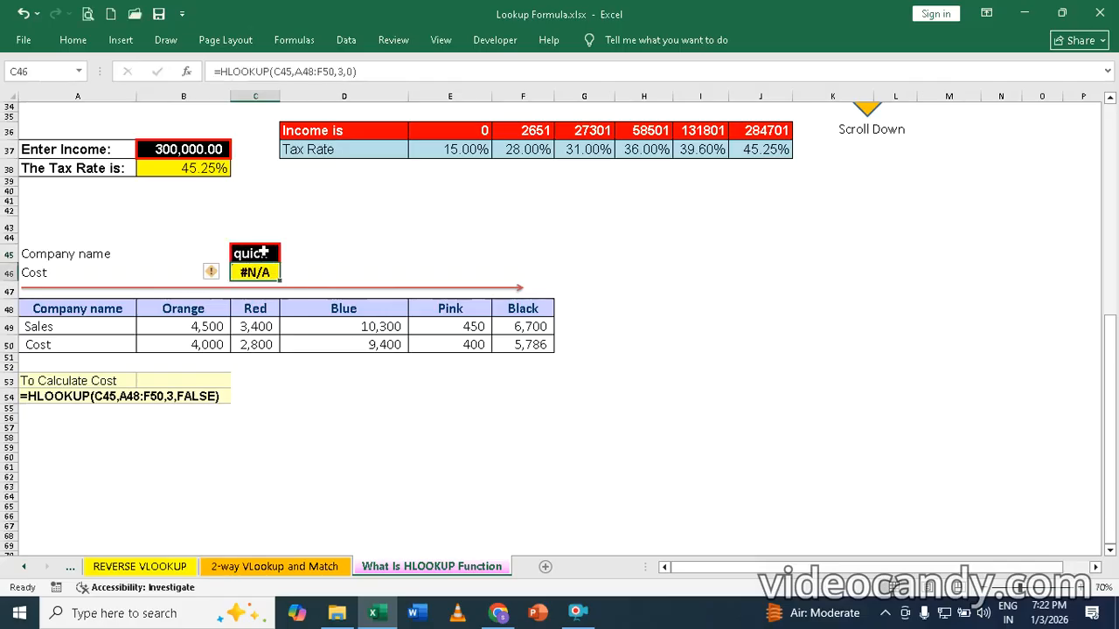
{"action": "left_click", "coordinate": [255, 254]}
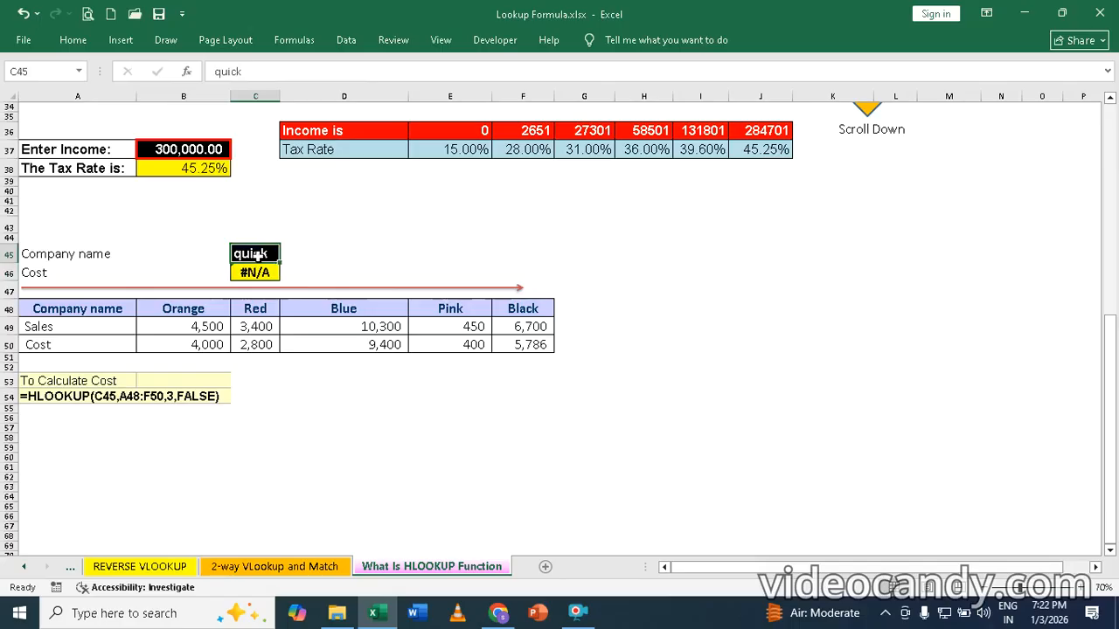
{"action": "key", "text": "BackSpace"}
{"action": "type", "text": "red"}
{"action": "key", "text": "Return"}
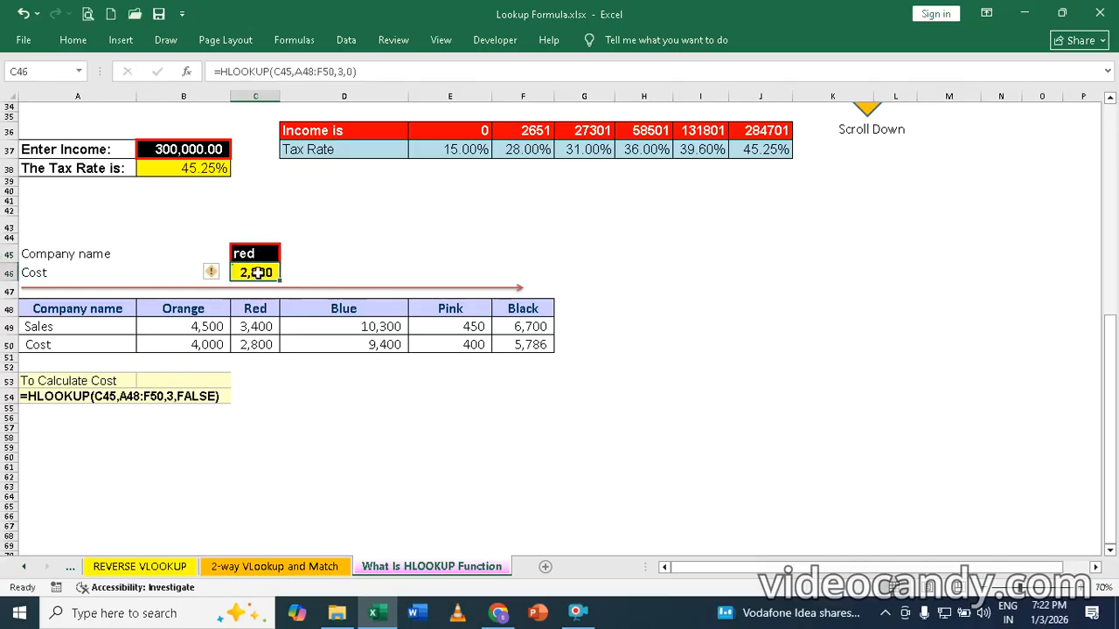
Step: Change the row index in the C46 HLOOKUP formula to 2 so it returns the company's sales instead of its cost
{"action": "double_click", "coordinate": [257, 273]}
{"action": "scroll", "coordinate": [369, 260], "scroll_direction": "up", "scroll_amount": 1}
{"action": "left_click", "coordinate": [382, 307]}
{"action": "key", "text": "Delete"}
{"action": "type", "text": "2"}
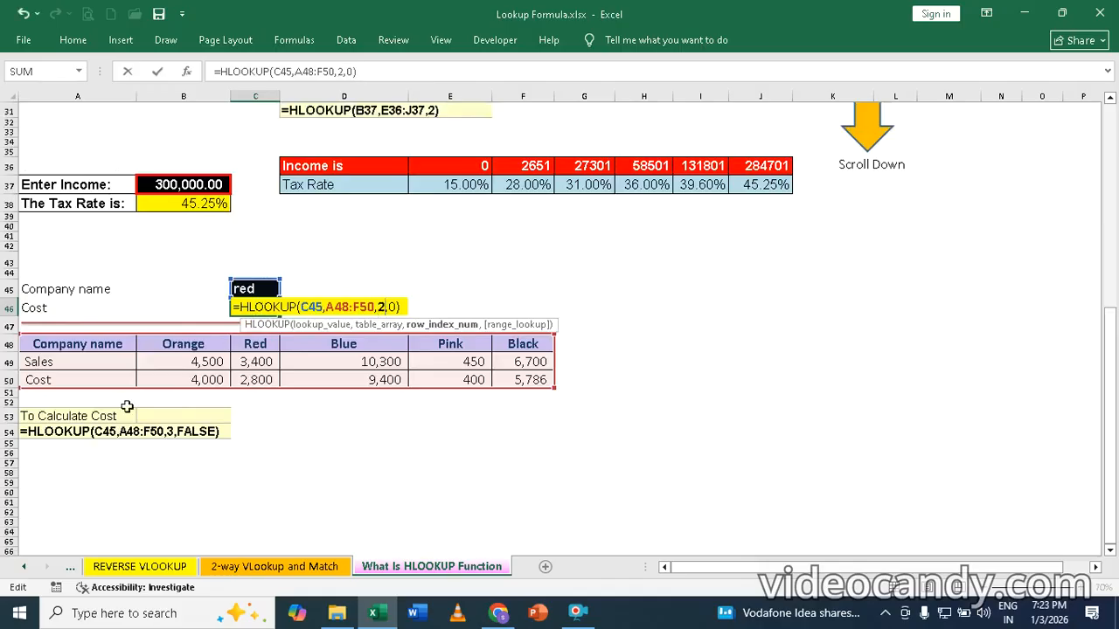
{"action": "key", "text": "Return"}
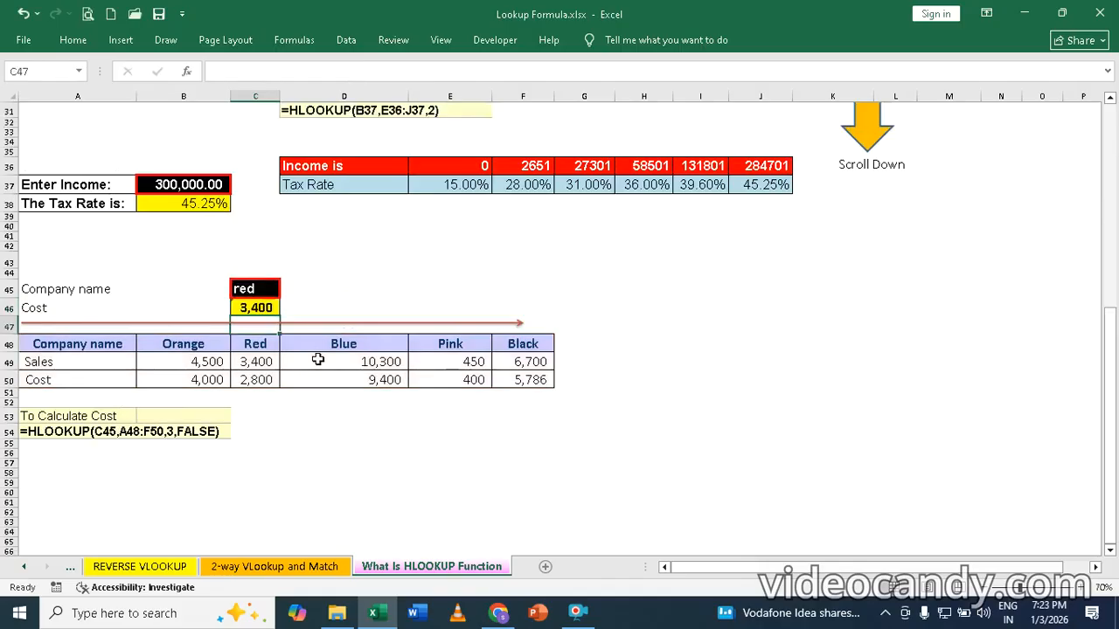
Step: Test the modified lookup by changing the company name in C45 to blue
{"action": "left_click", "coordinate": [251, 288]}
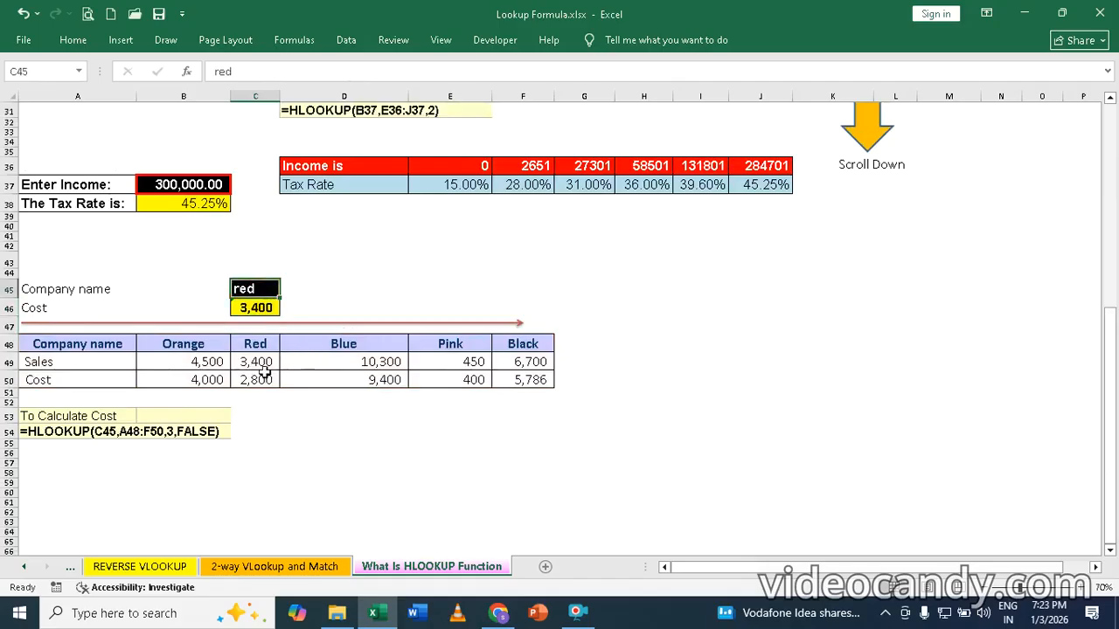
{"action": "key", "text": "F2"}
{"action": "key", "text": "BackSpace"}
{"action": "key", "text": "BackSpace"}
{"action": "key", "text": "BackSpace"}
{"action": "type", "text": "blue"}
{"action": "key", "text": "Return"}
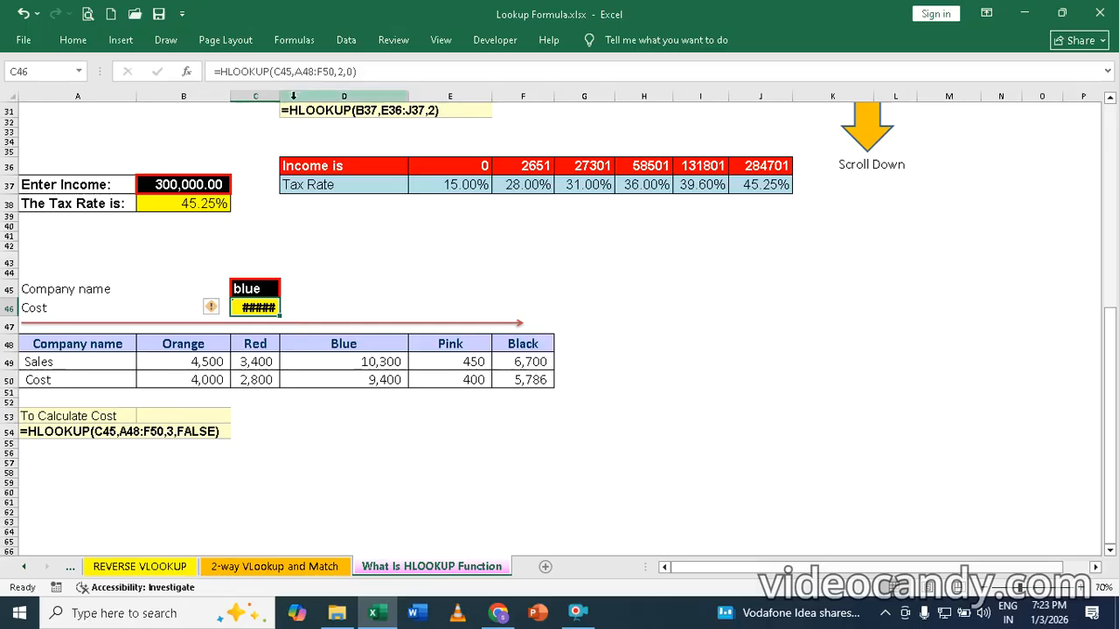
Step: Widen column C slightly so the full lookup result fits in C46, undoing an overly wide first attempt
{"action": "left_click_drag", "start_coordinate": [278, 96], "coordinate": [506, 96]}
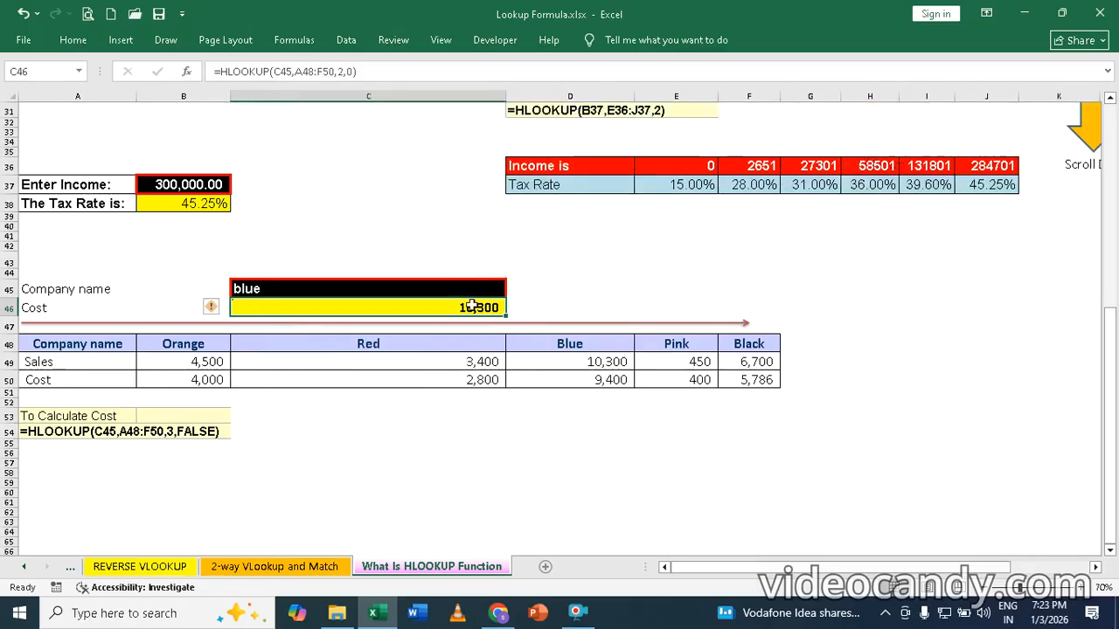
{"action": "key", "text": "ctrl+z"}
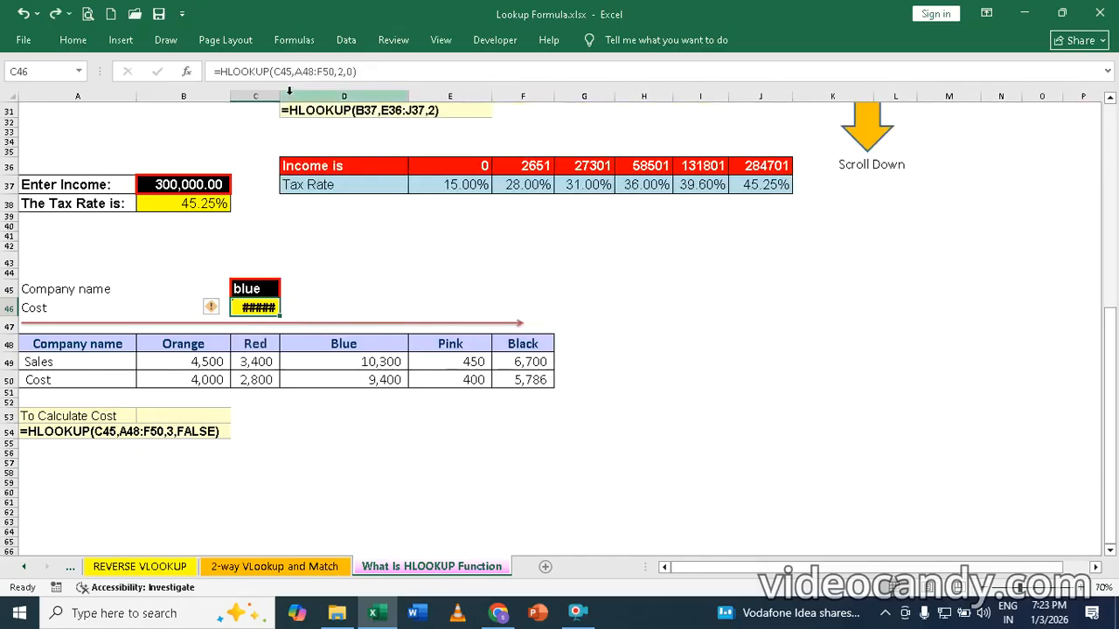
{"action": "left_click_drag", "start_coordinate": [282, 97], "coordinate": [305, 99]}
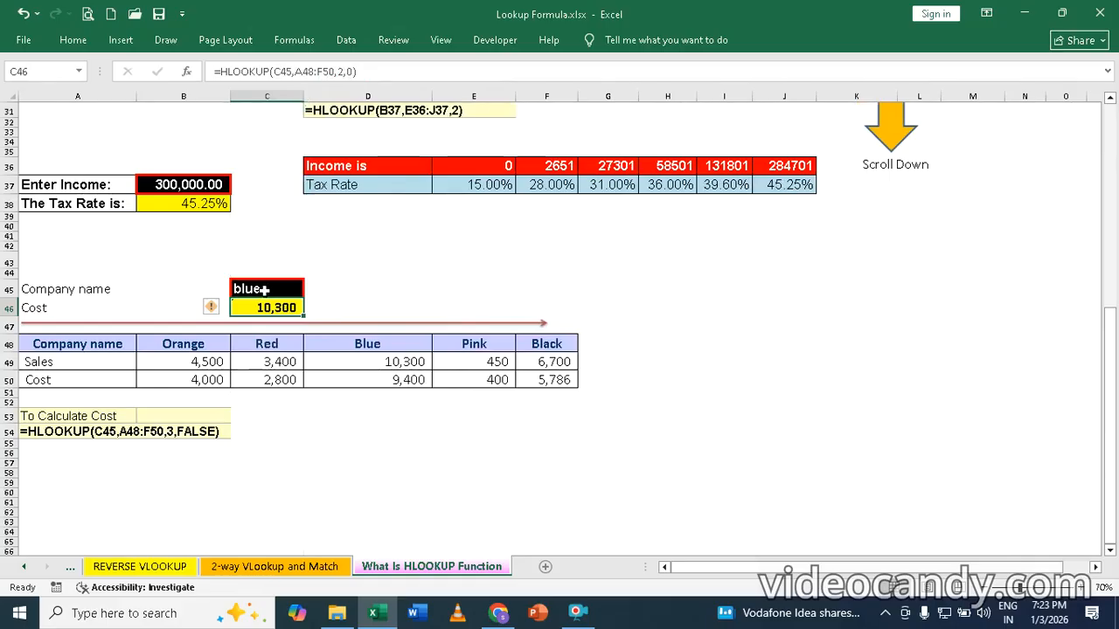
Step: Test the sales lookup once more by changing the company name in C45 to pink
{"action": "left_click", "coordinate": [263, 290]}
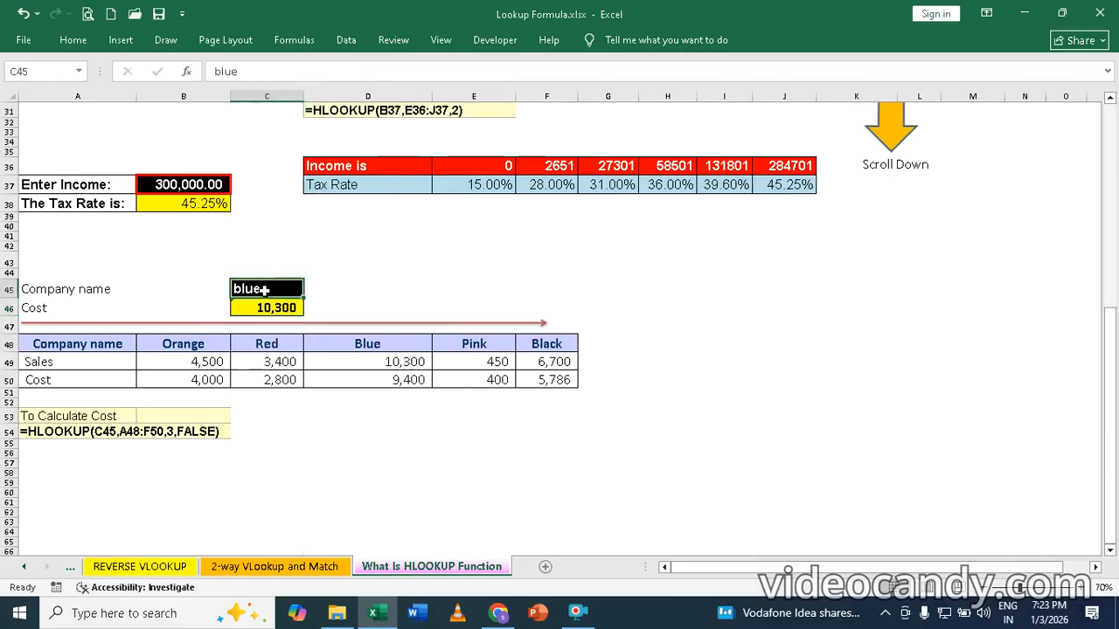
{"action": "type", "text": "pink"}
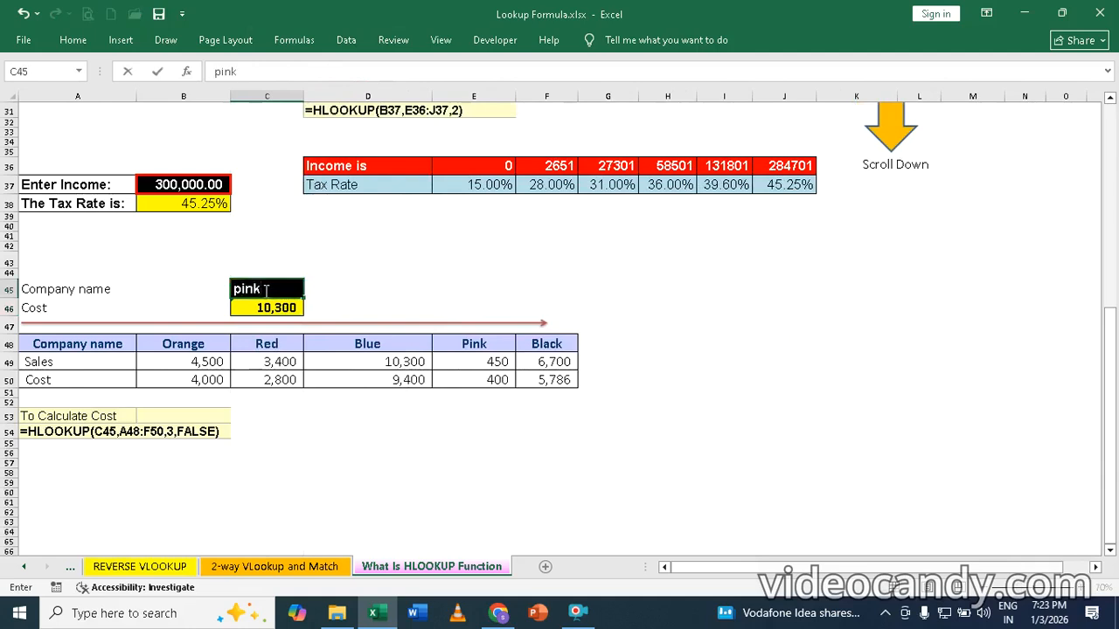
{"action": "key", "text": "Return"}
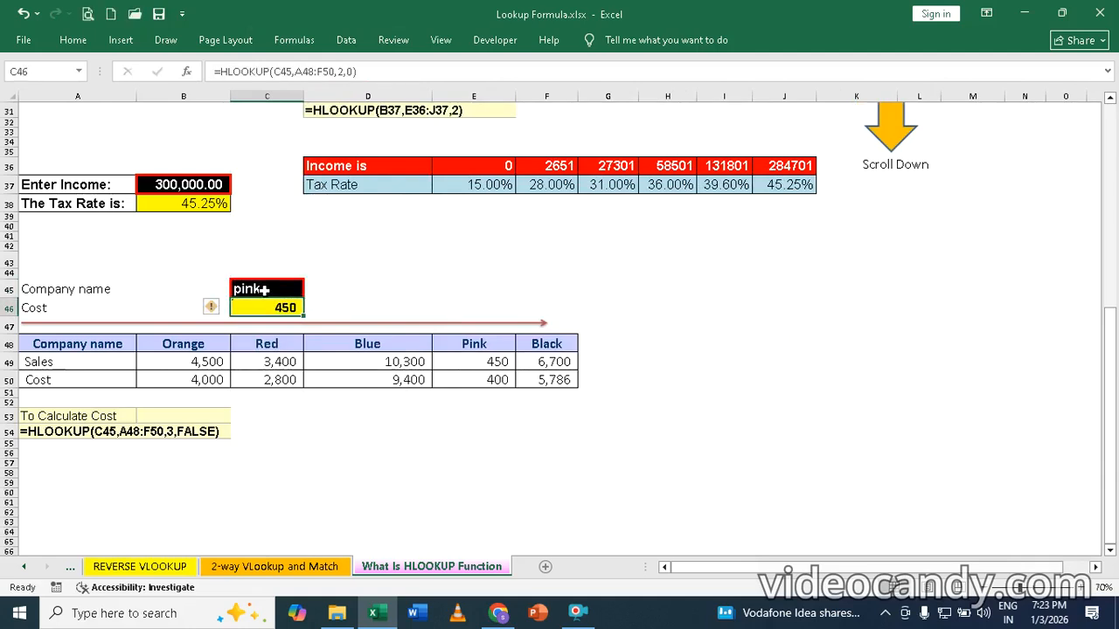